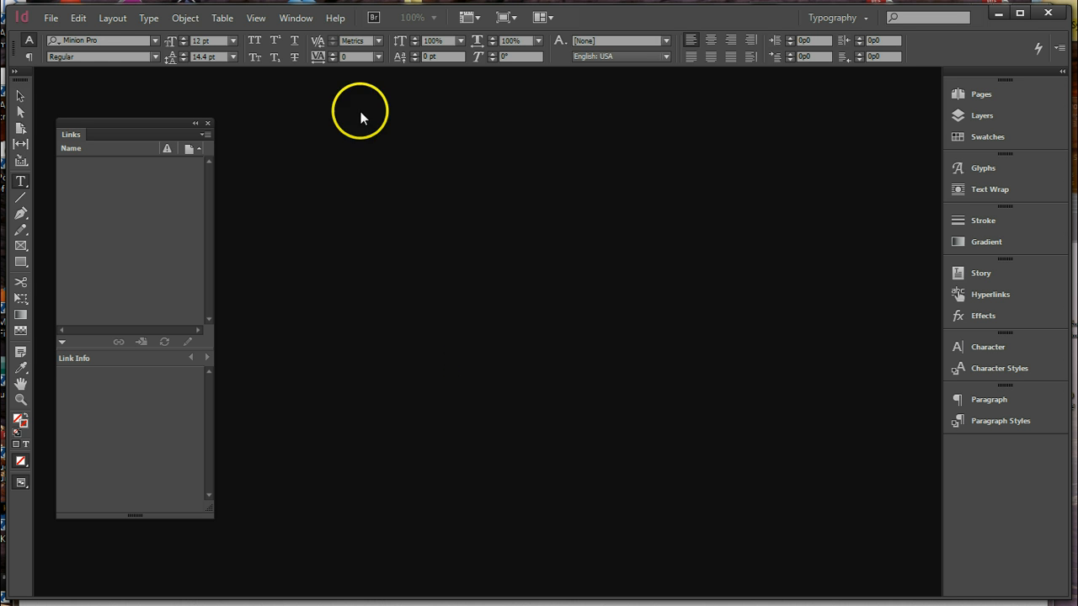
- Open the book Dog_Breeds.indb from the Ch 10, Completed Files folder and open its Toy_Breeds document
left_click(52, 17)
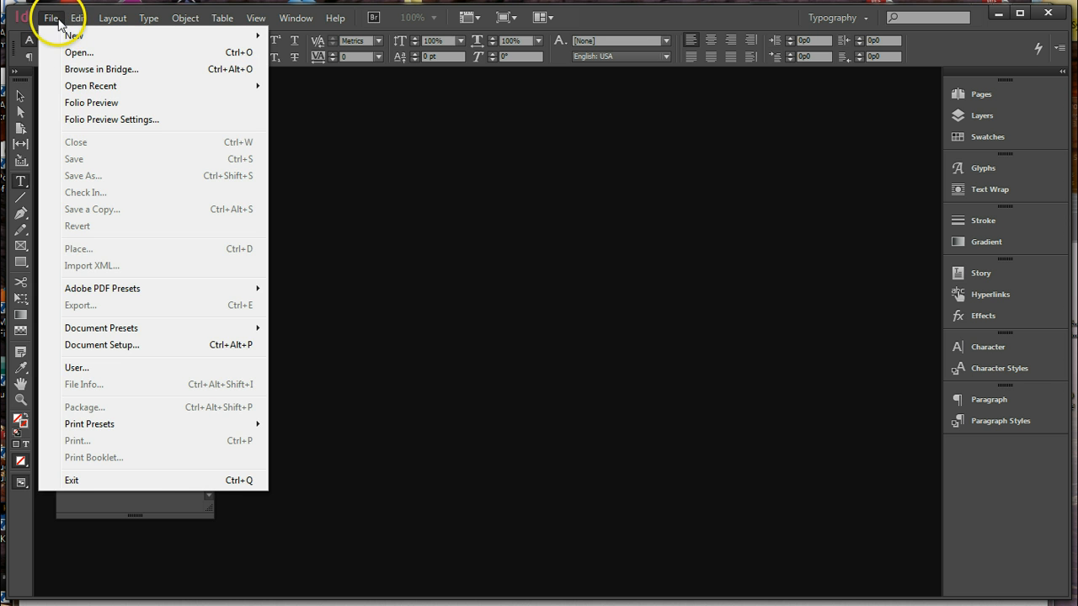
left_click(78, 52)
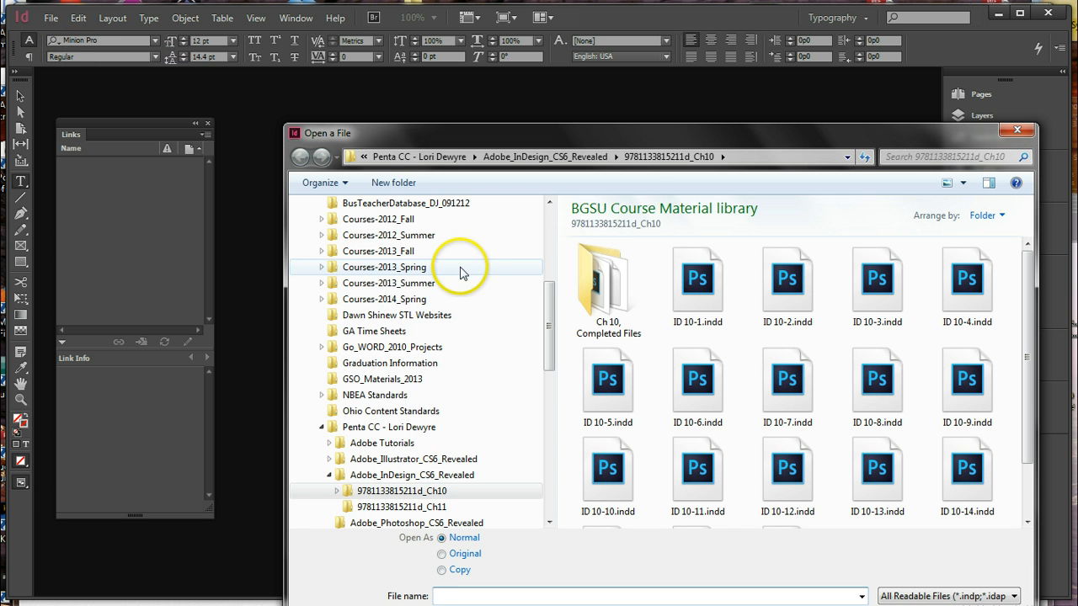
left_click_drag(648, 136, 611, 97)
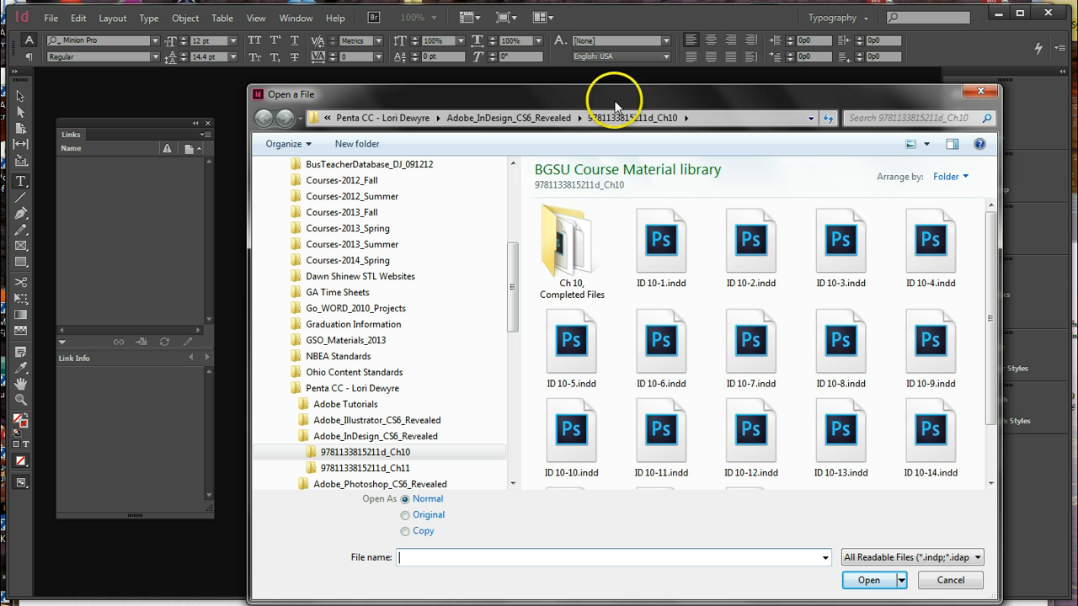
double_click(567, 227)
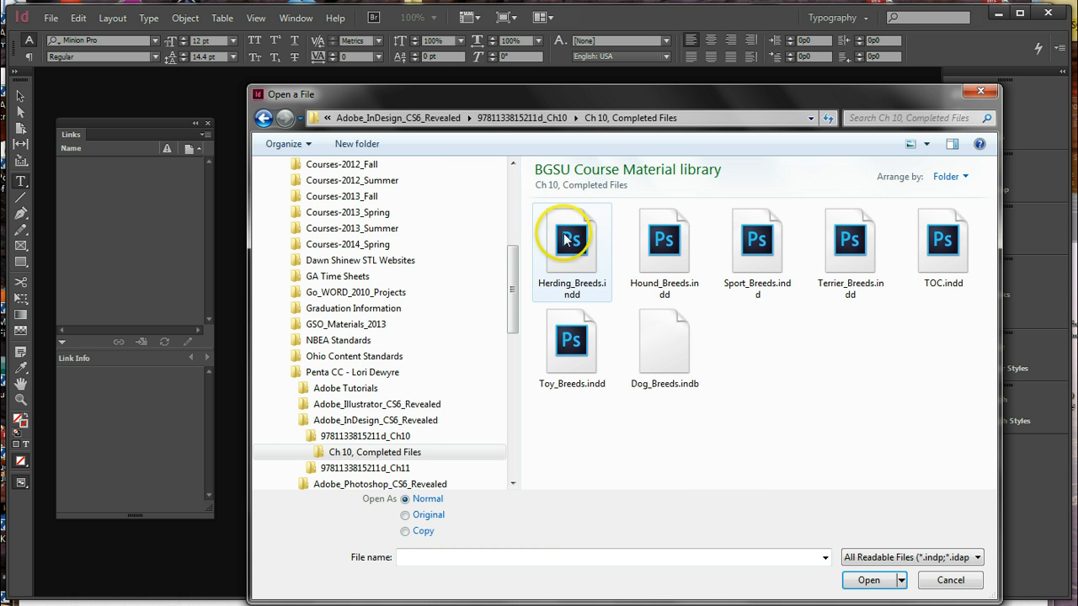
left_click(677, 354)
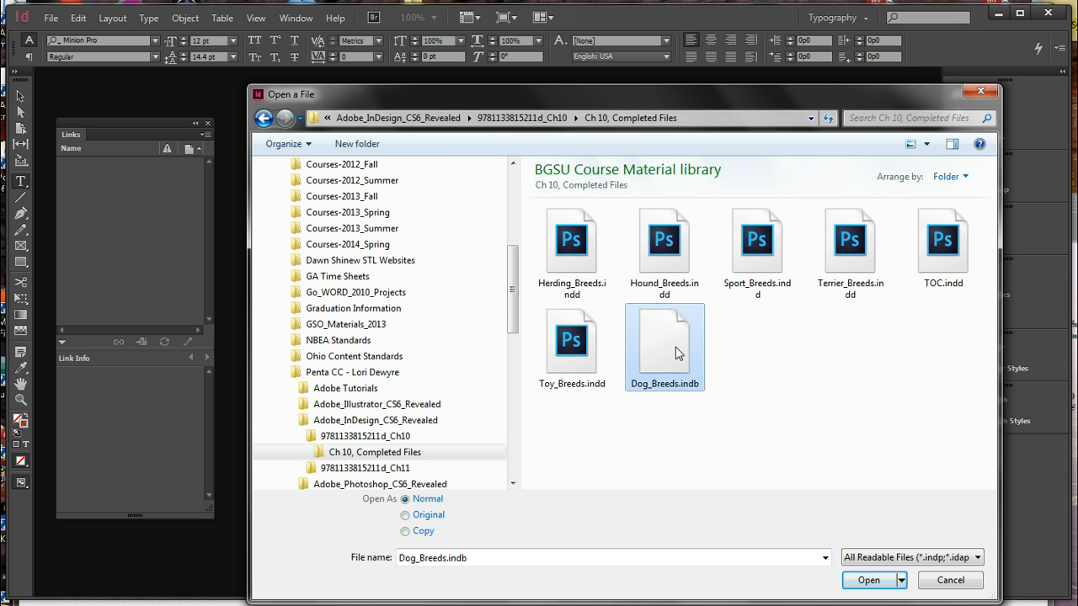
double_click(675, 354)
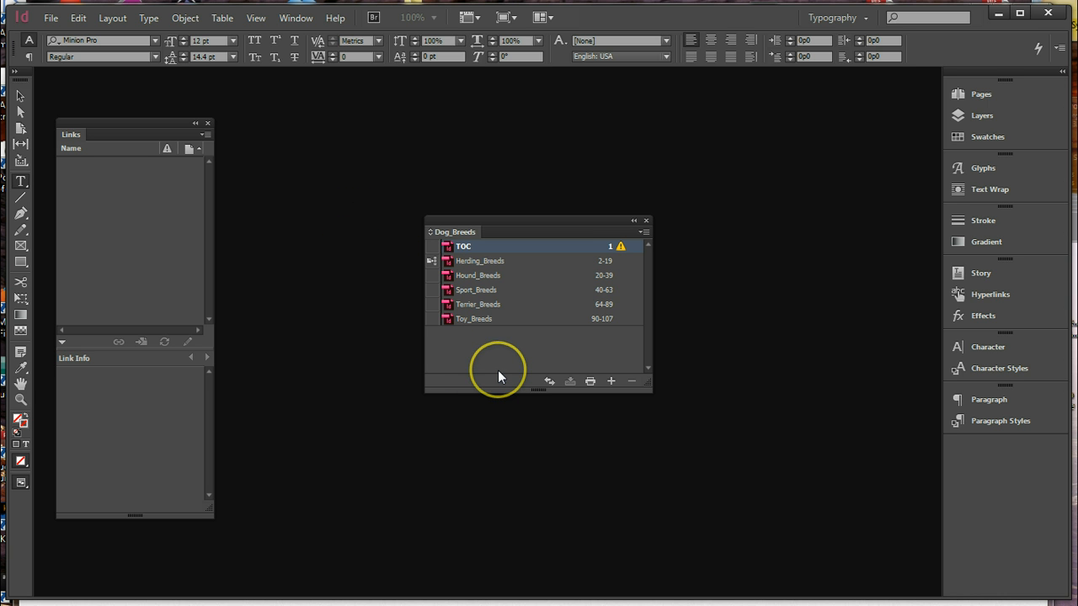
double_click(490, 319)
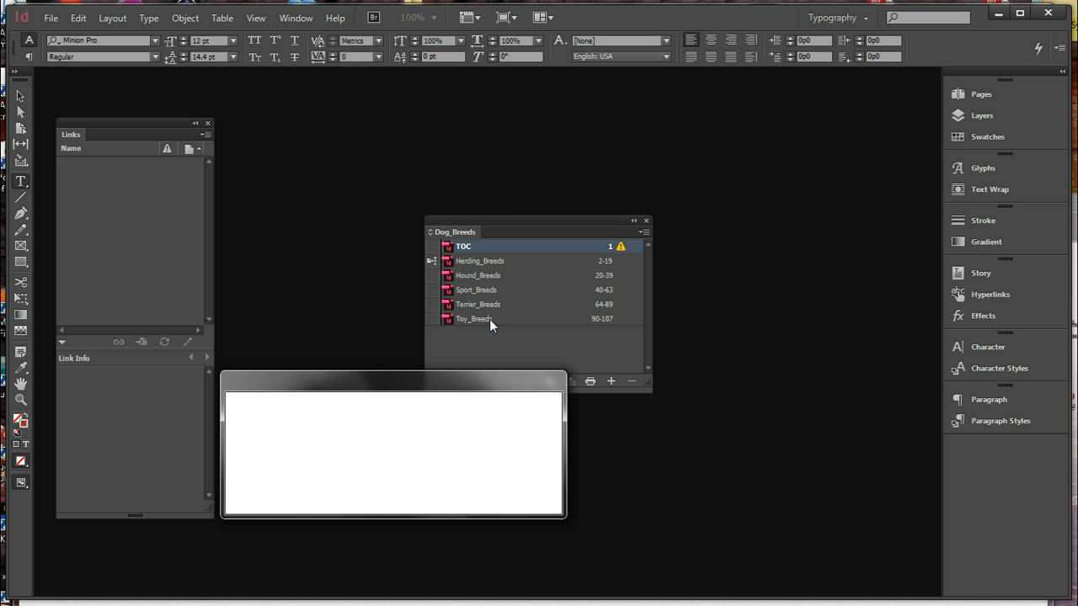
left_click(444, 493)
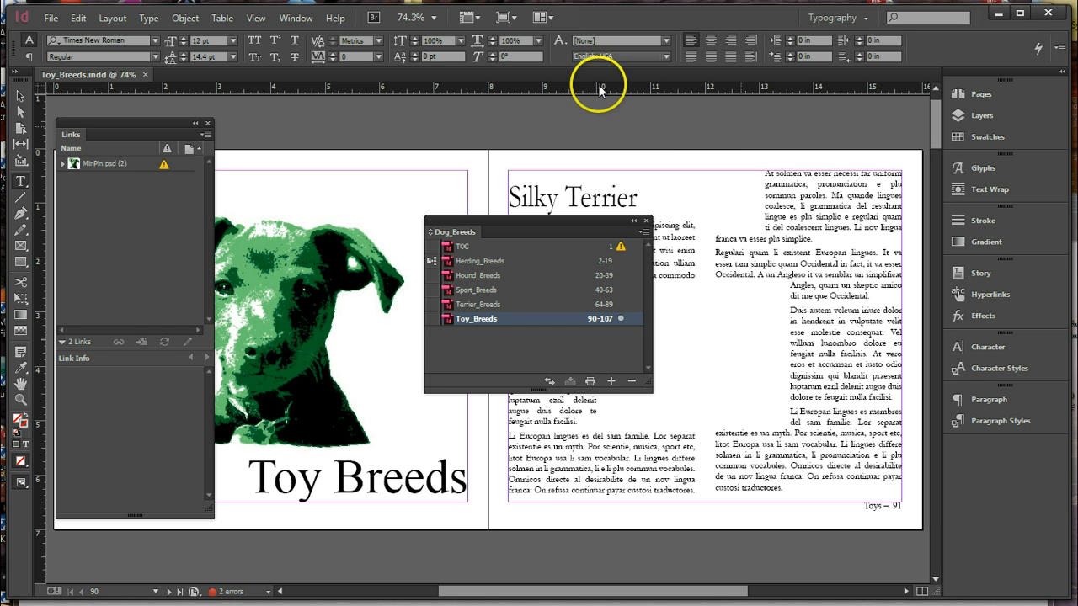
left_click(305, 20)
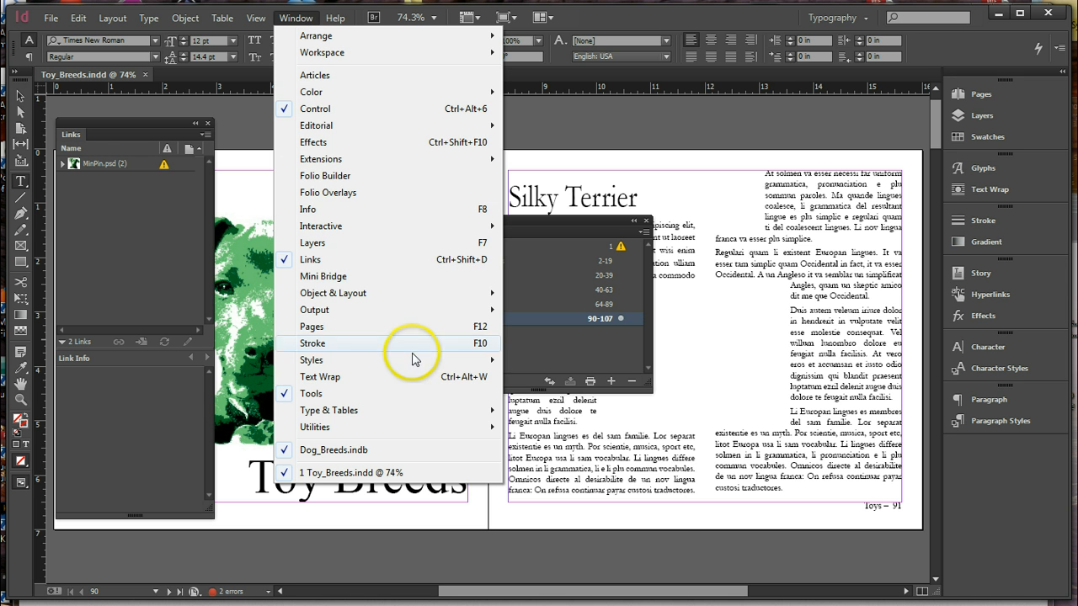
mouse_move(452, 418)
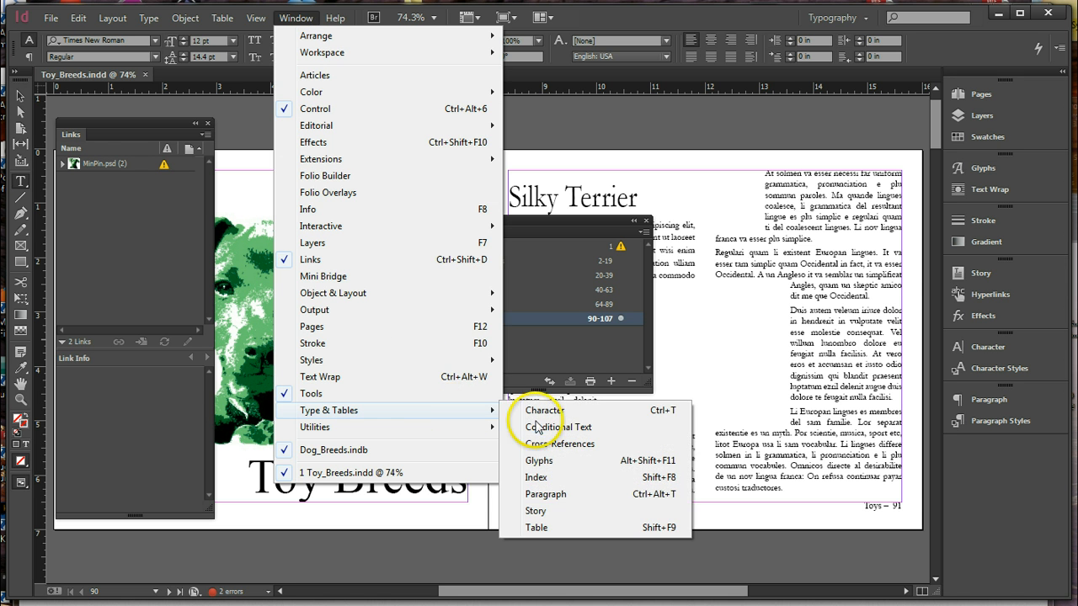
left_click(566, 444)
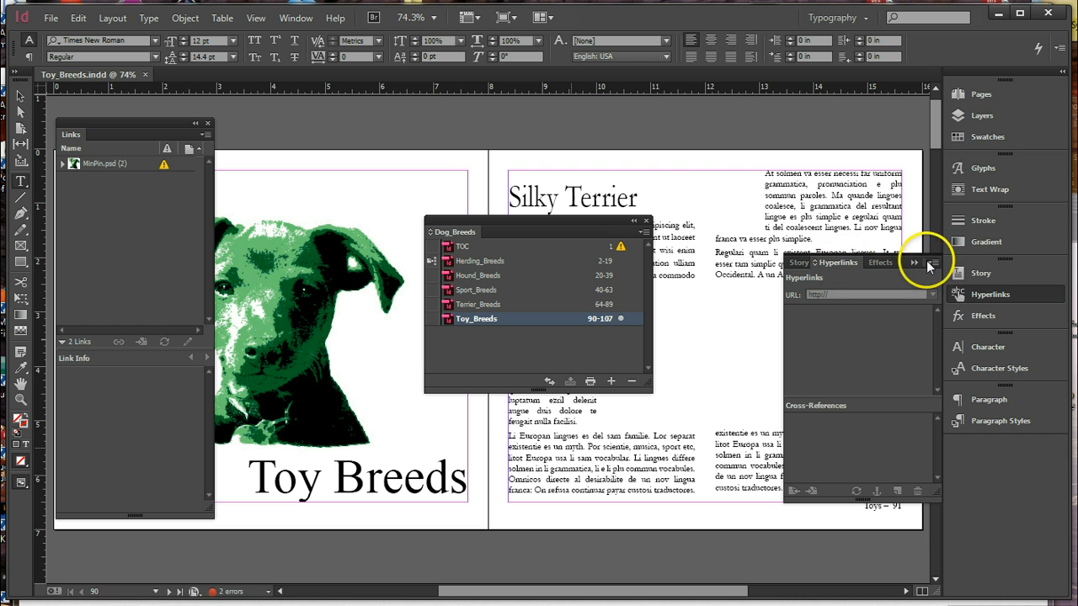
left_click(913, 264)
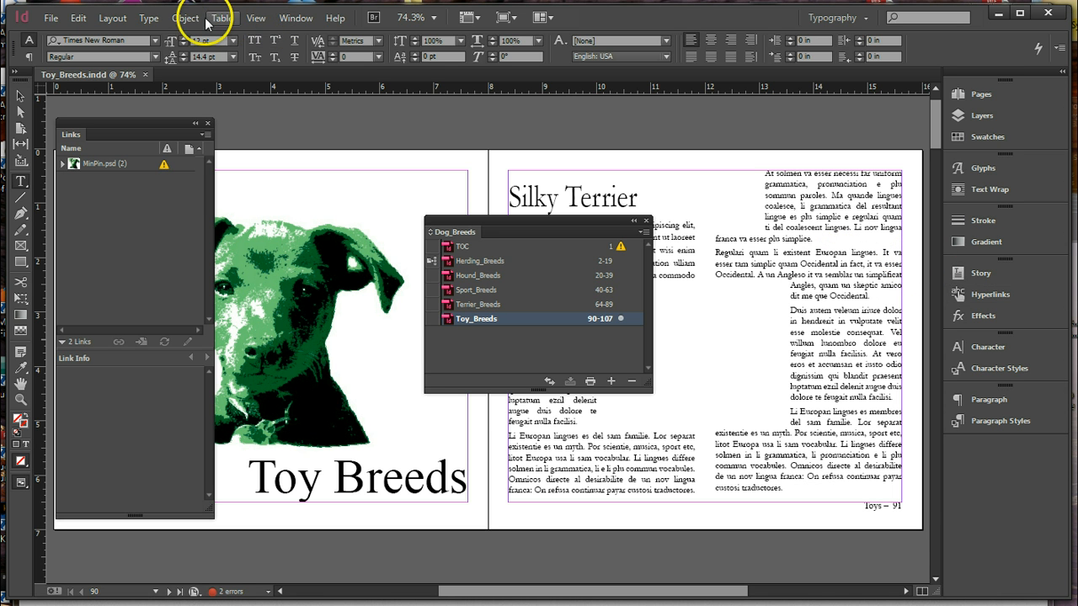
- Display the Index for Toy_Breeds and place it clear of the Dog_Breeds book list
left_click(295, 18)
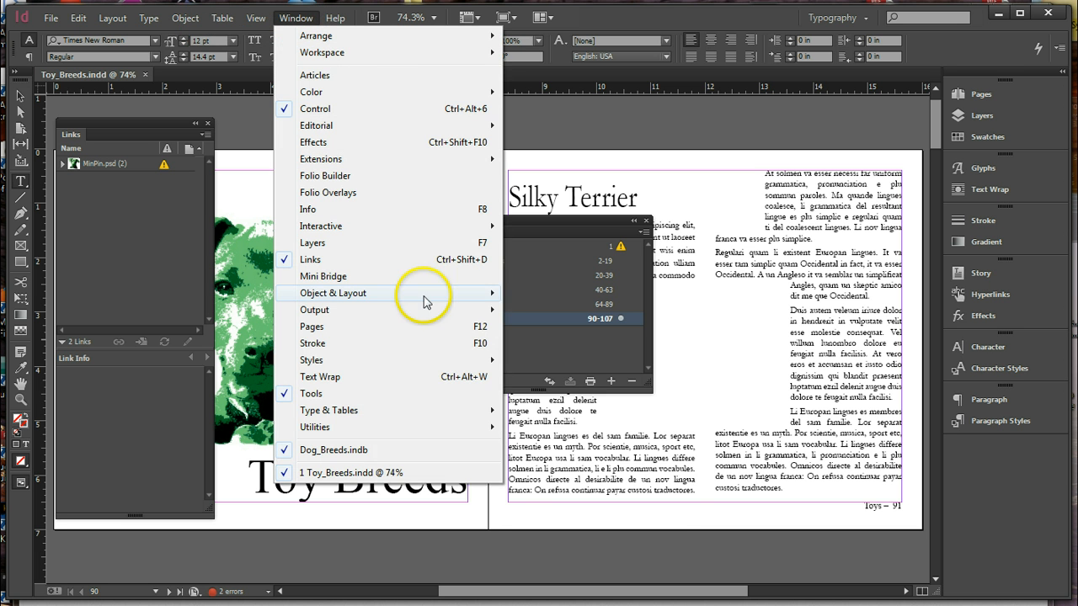
mouse_move(478, 418)
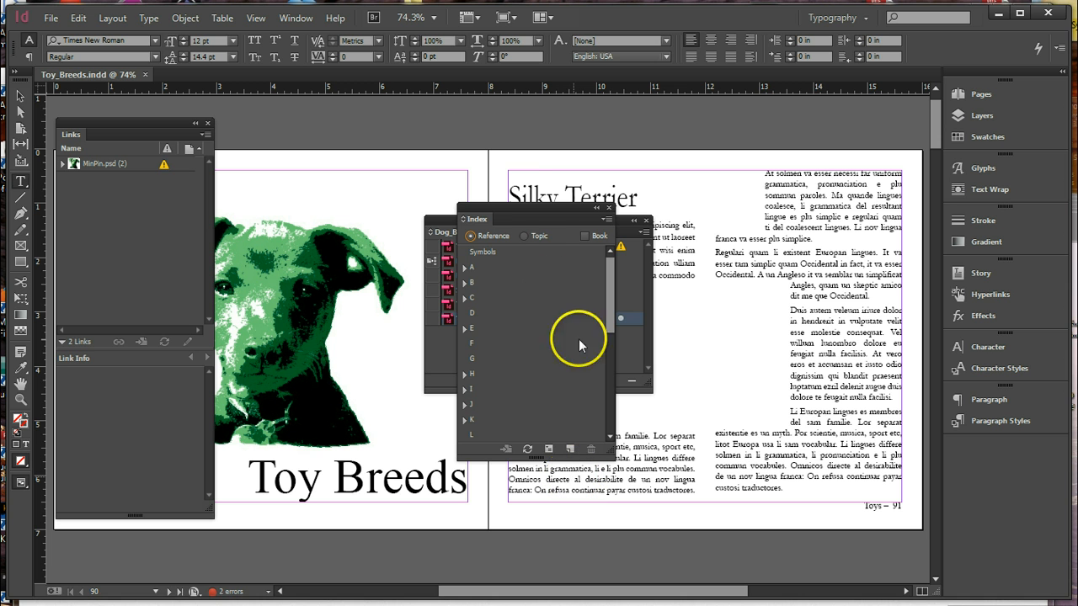
left_click_drag(542, 208, 765, 180)
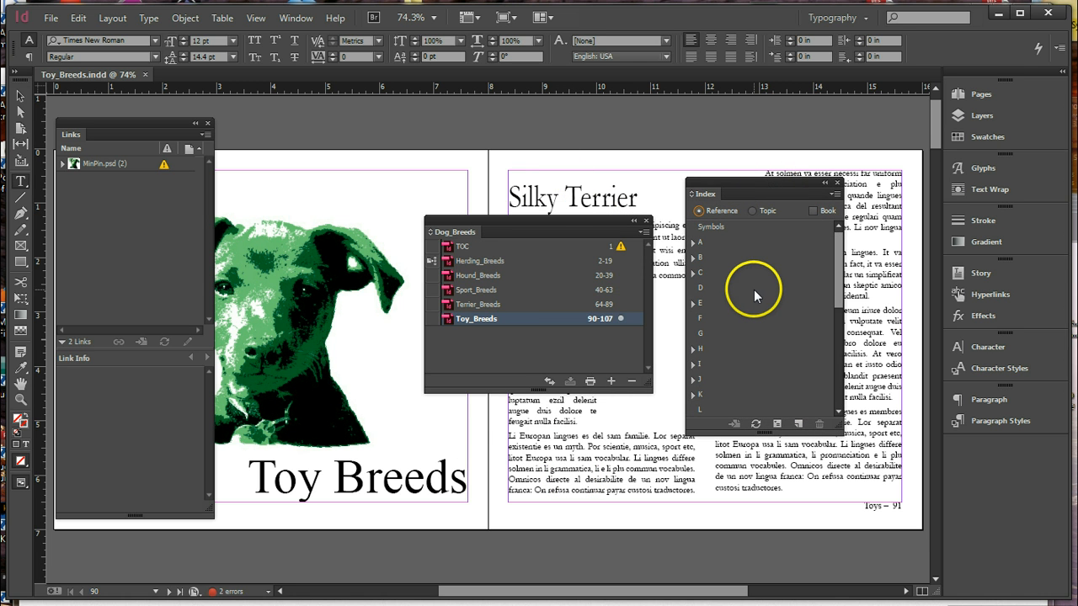
- Examine the index topics under A, B, C and S, including the page references of the A, B and C entries
left_click(693, 244)
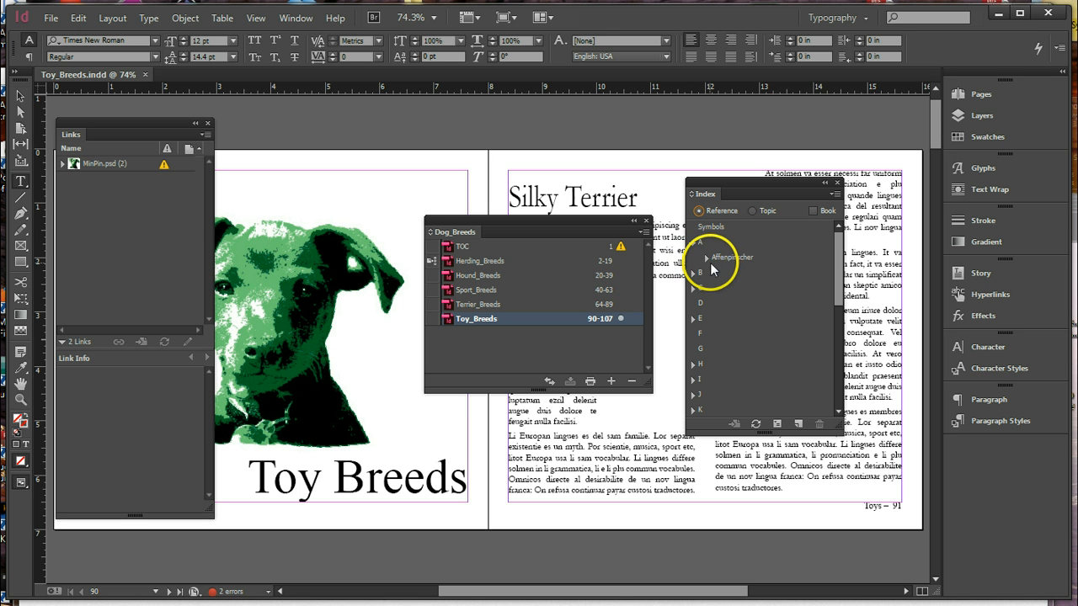
left_click(706, 260)
left_click(692, 288)
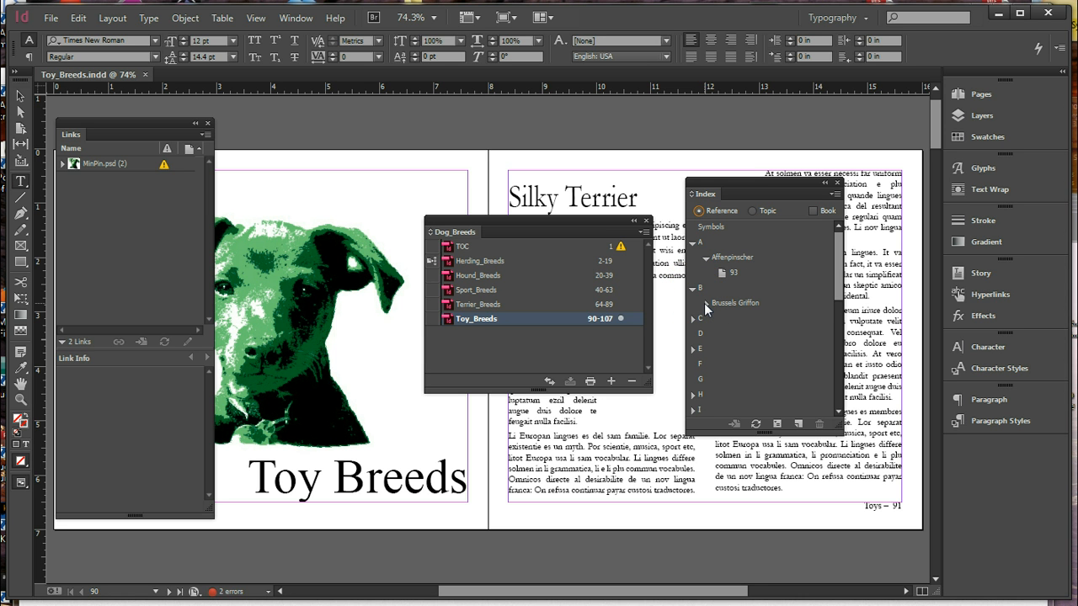
left_click(706, 304)
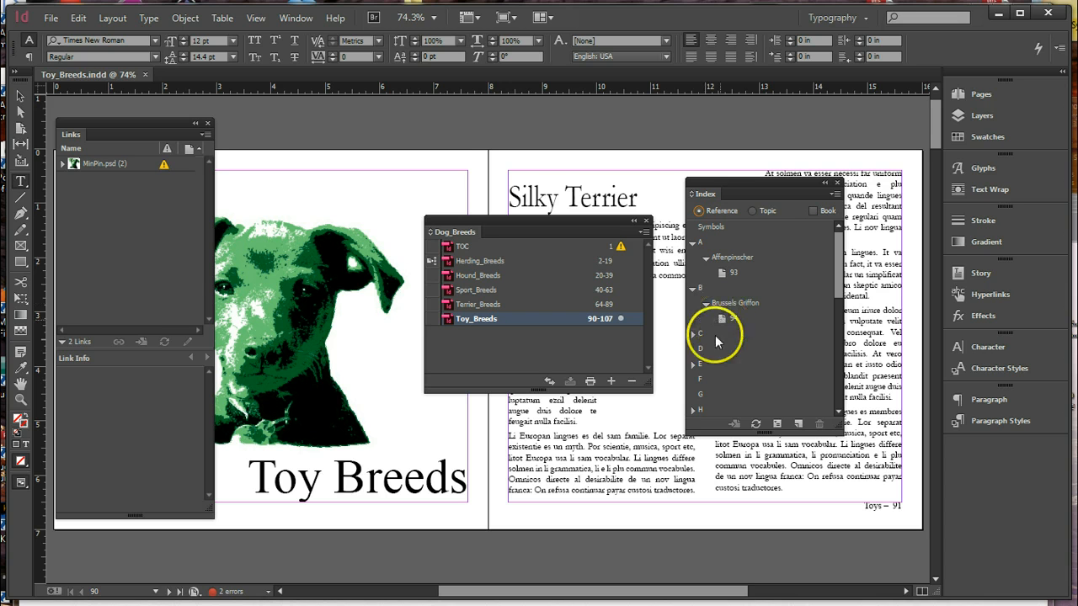
left_click(695, 336)
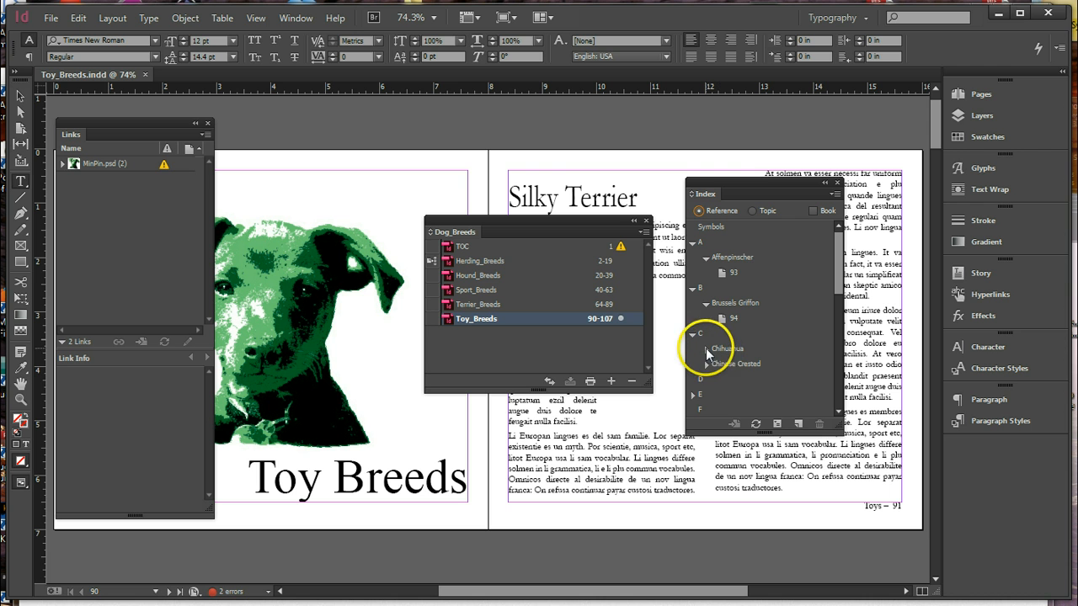
left_click(705, 348)
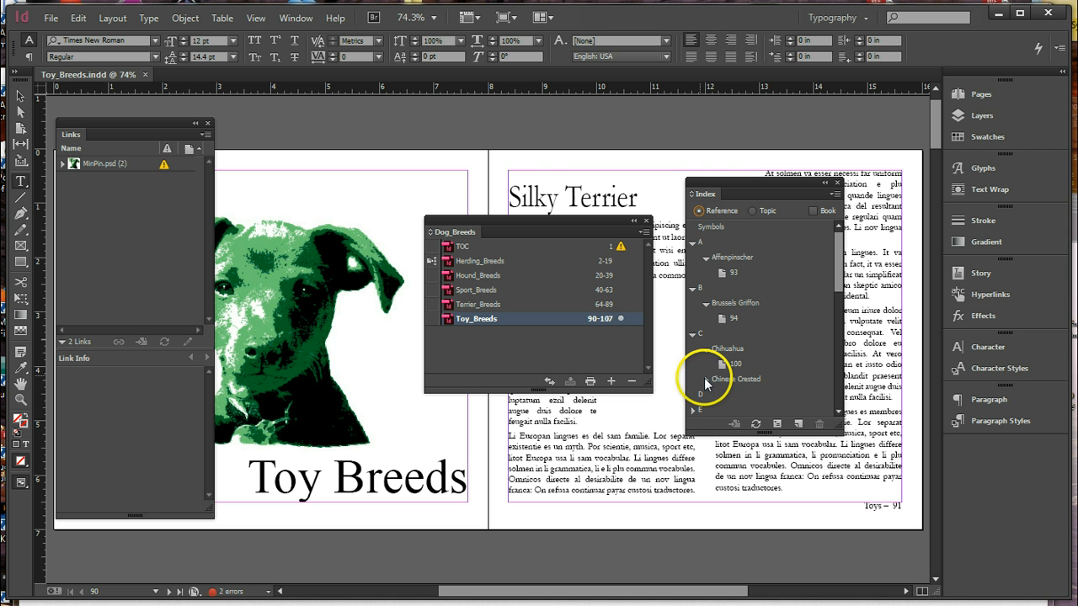
left_click(706, 380)
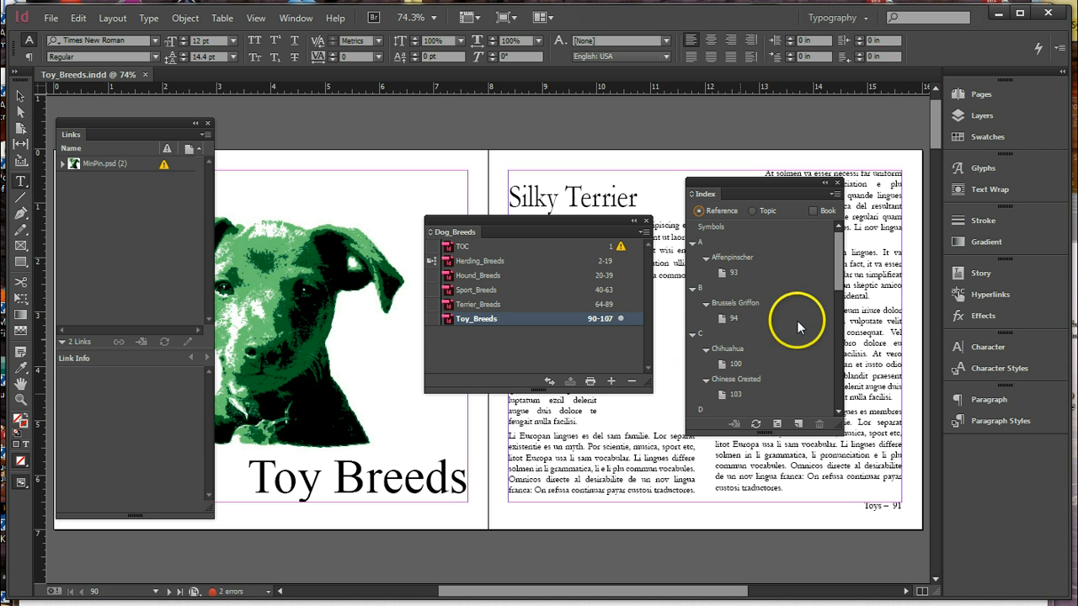
left_click_drag(838, 246, 842, 377)
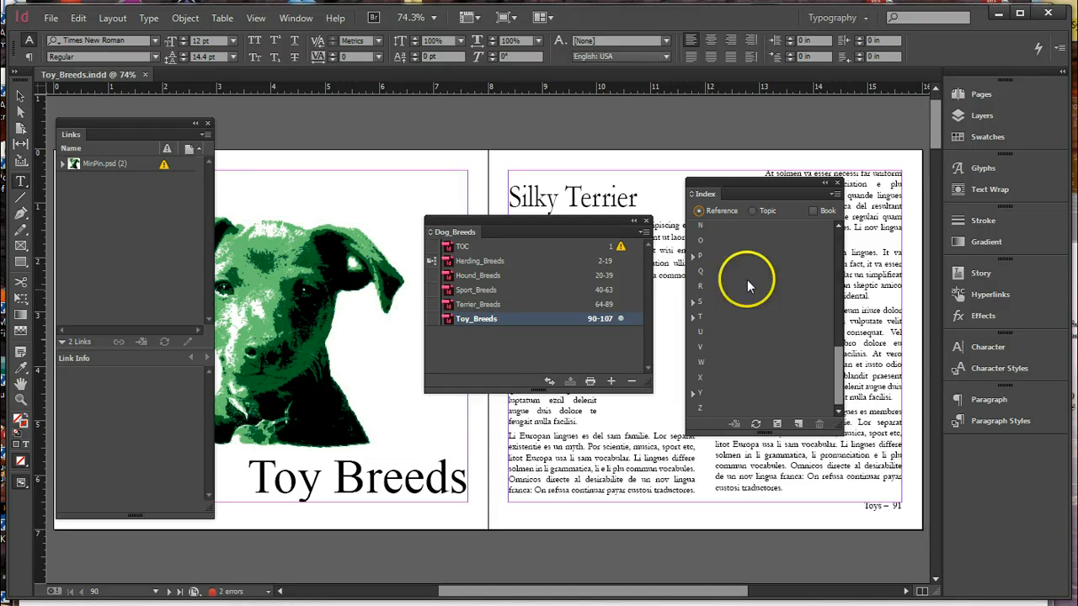
left_click(692, 302)
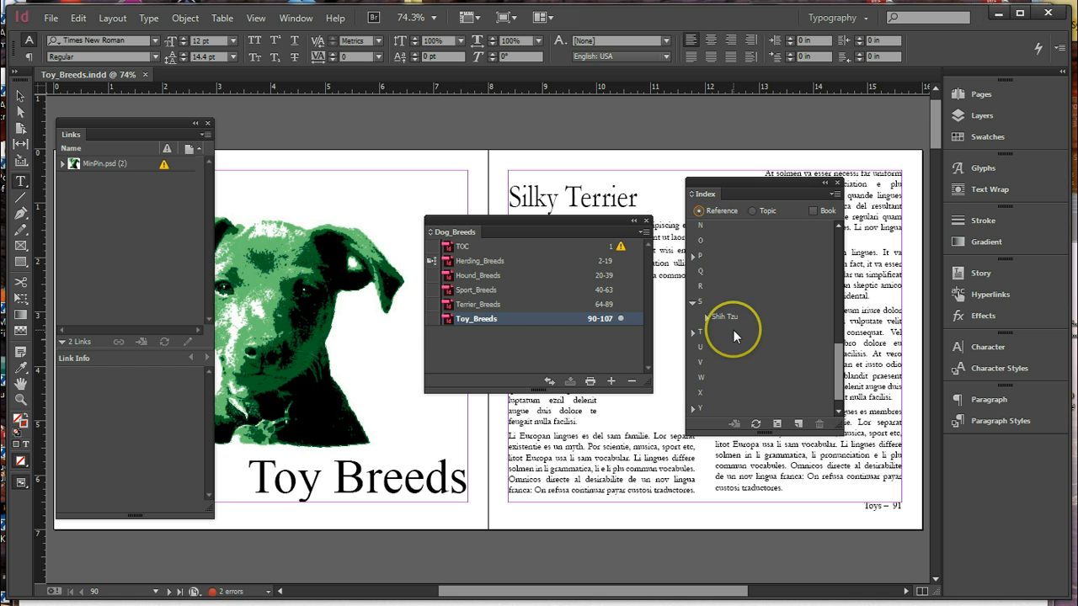
- Show the document's page thumbnails, activate the Type tool, and move the Index and book list off the Silky Terrier heading on page 91
left_click(981, 93)
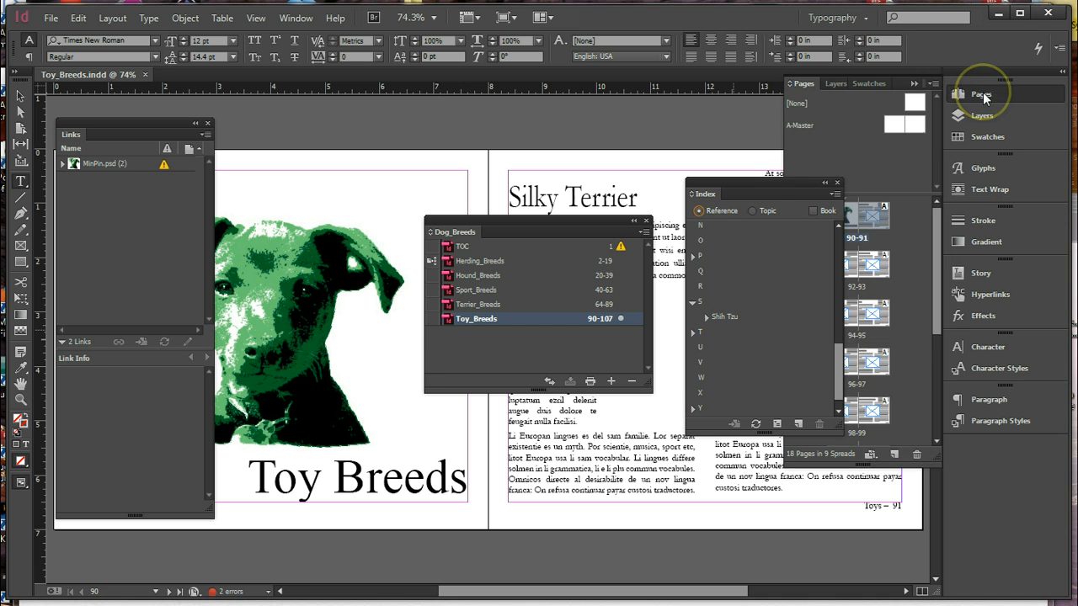
left_click_drag(795, 179, 711, 124)
left_click_drag(897, 257, 872, 223)
left_click(866, 217)
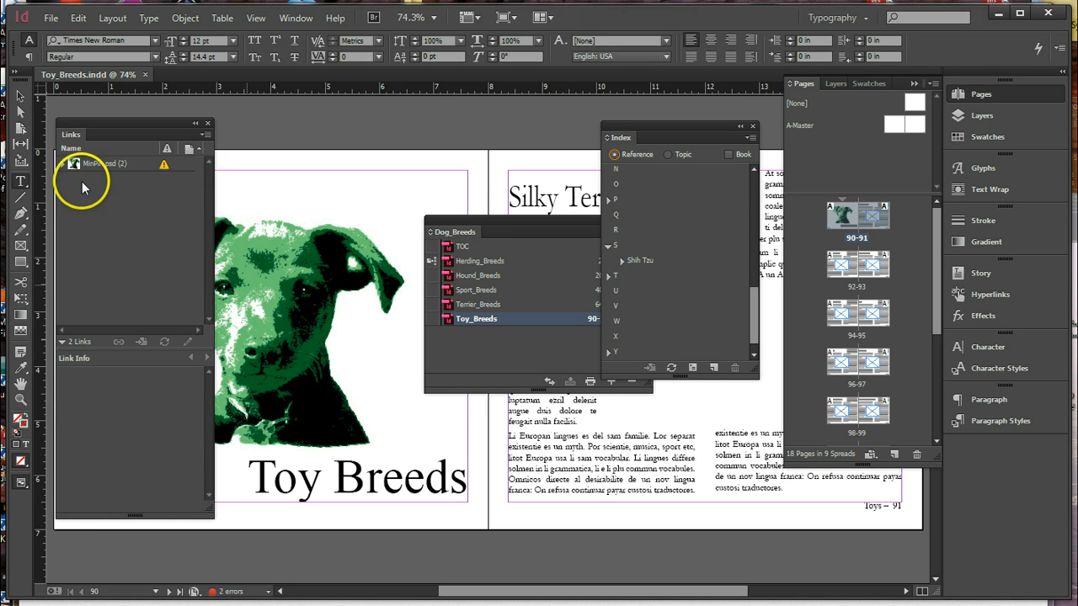
left_click(21, 182)
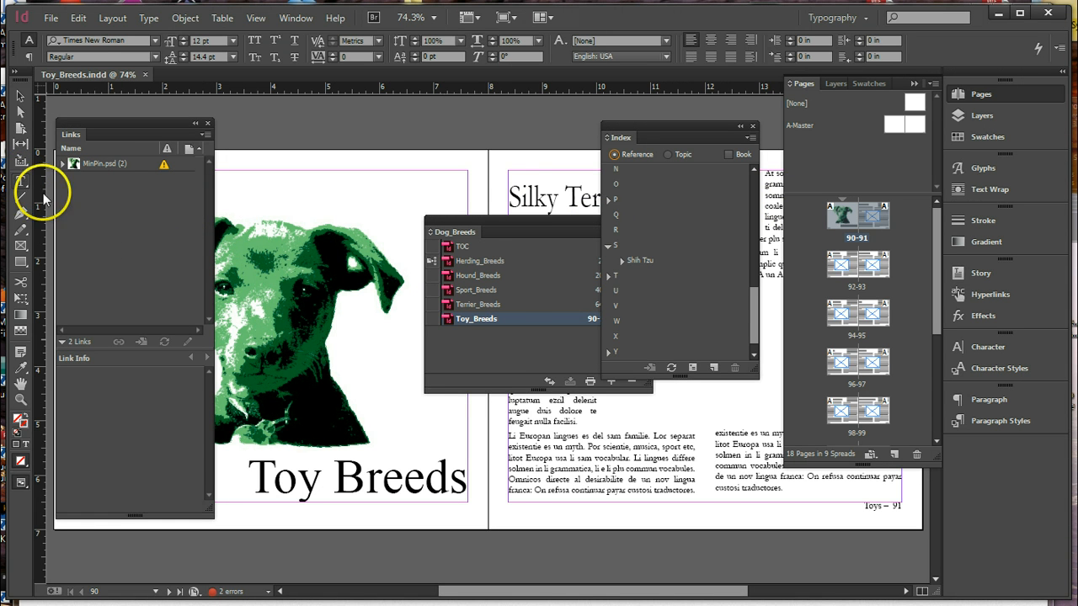
left_click_drag(517, 230, 223, 397)
left_click_drag(686, 132, 371, 102)
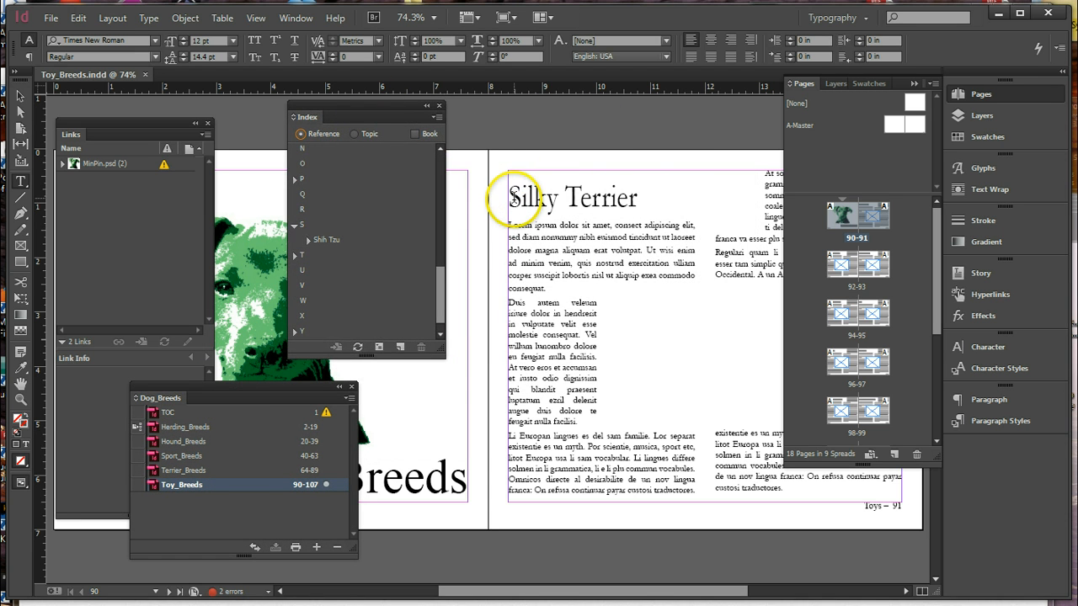
- Add the Silky Terrier heading on page 91 to the index as a level 1 page reference of type Current Page
left_click_drag(508, 197, 647, 198)
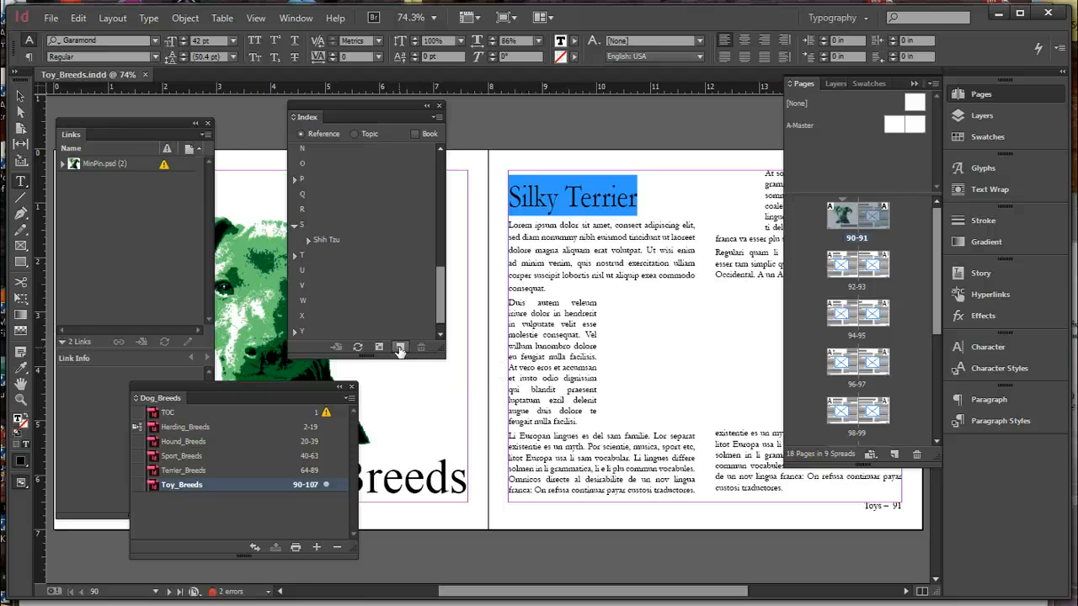
left_click(400, 348)
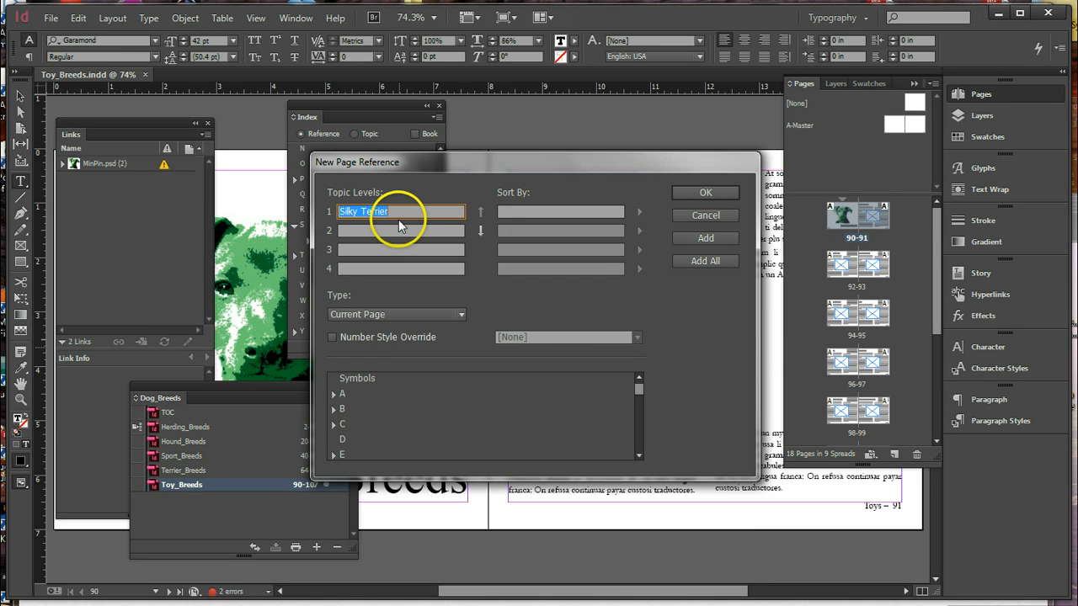
left_click_drag(470, 163, 472, 252)
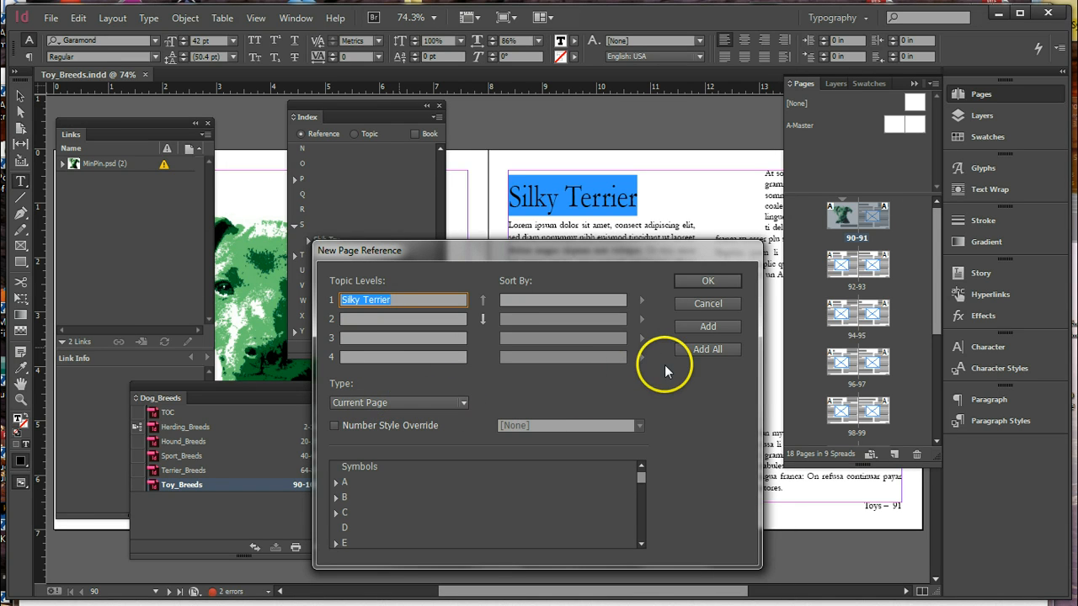
left_click(709, 279)
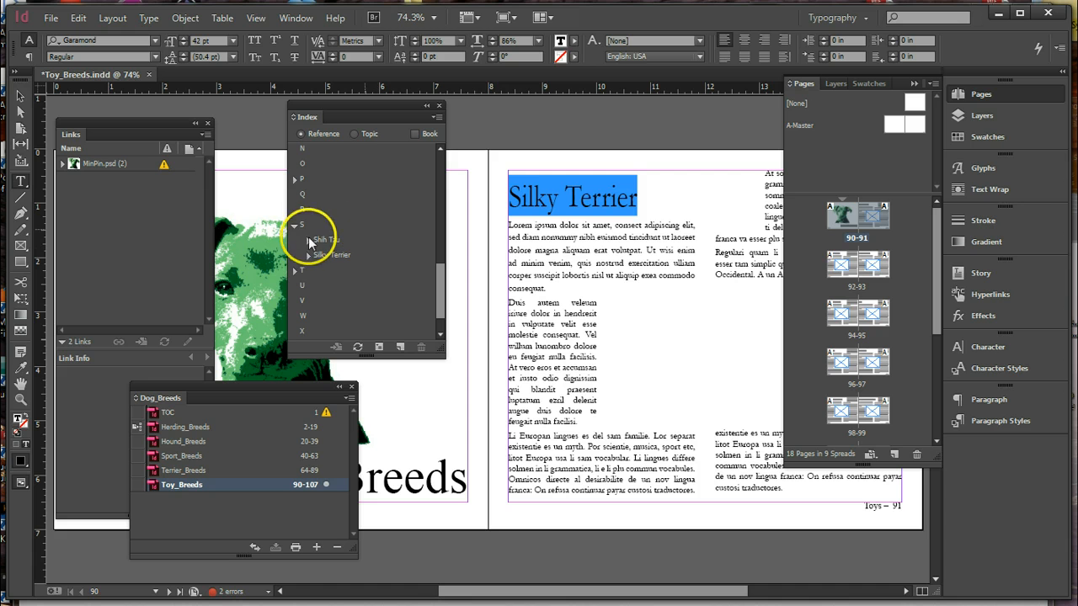
left_click(350, 258)
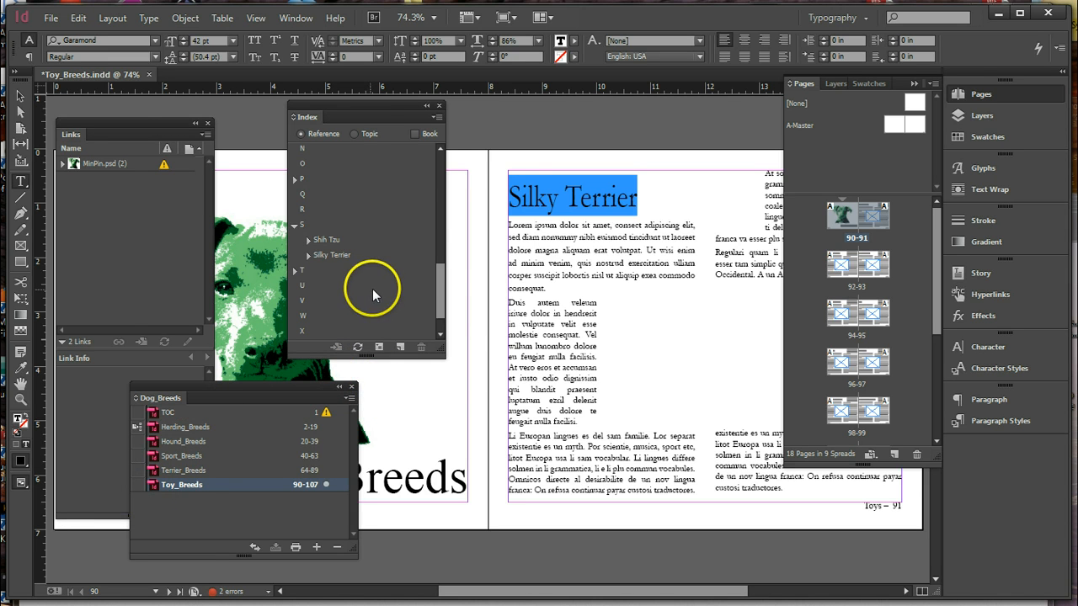
- Save the Toy_Breeds document and close it, keeping the Dog_Breeds book open
left_click(51, 18)
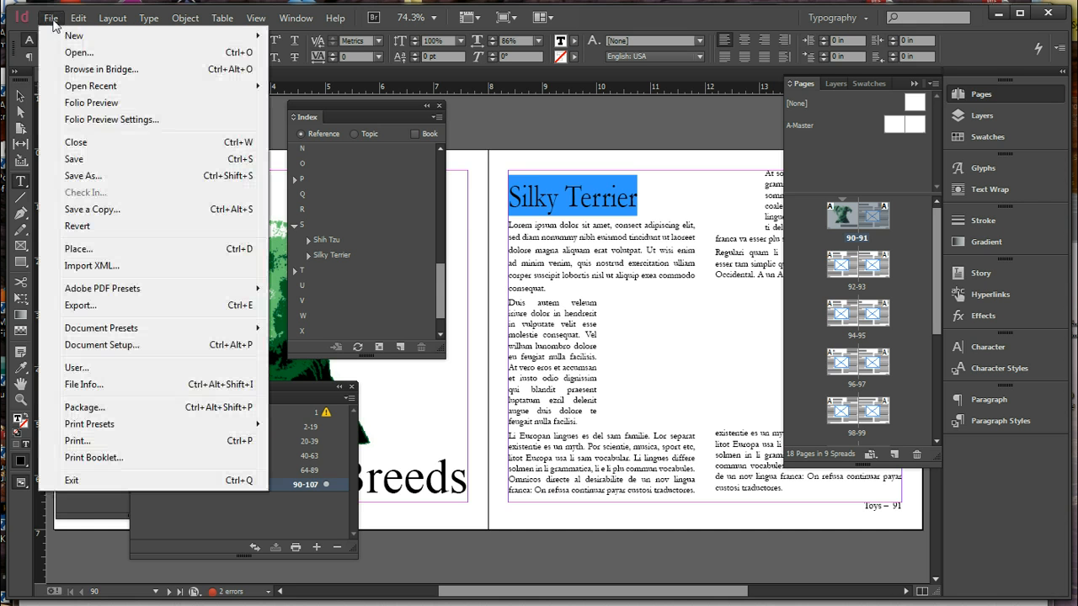
left_click(115, 160)
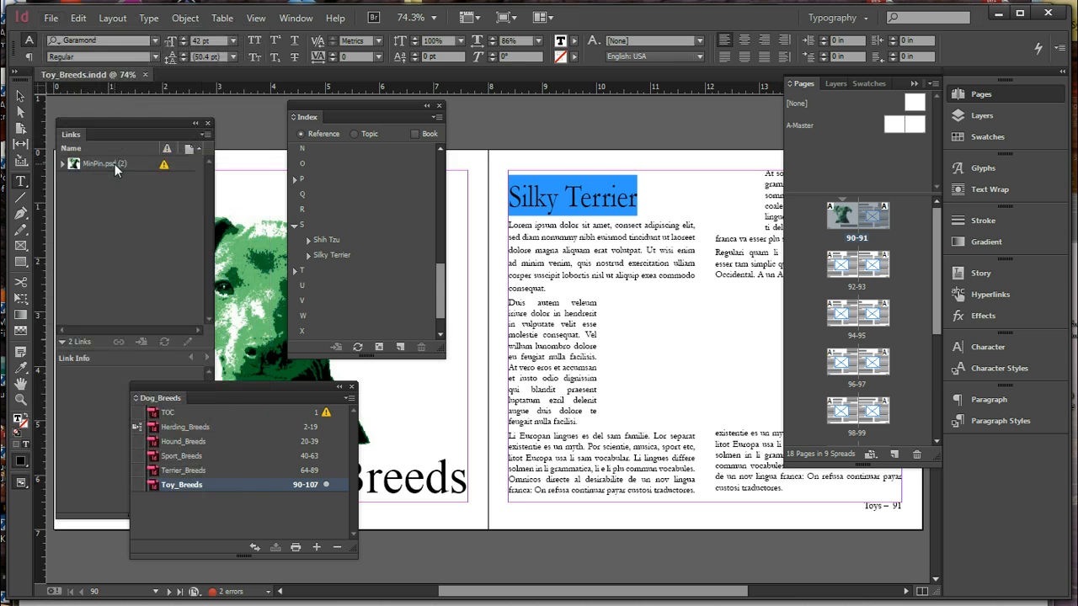
left_click(145, 75)
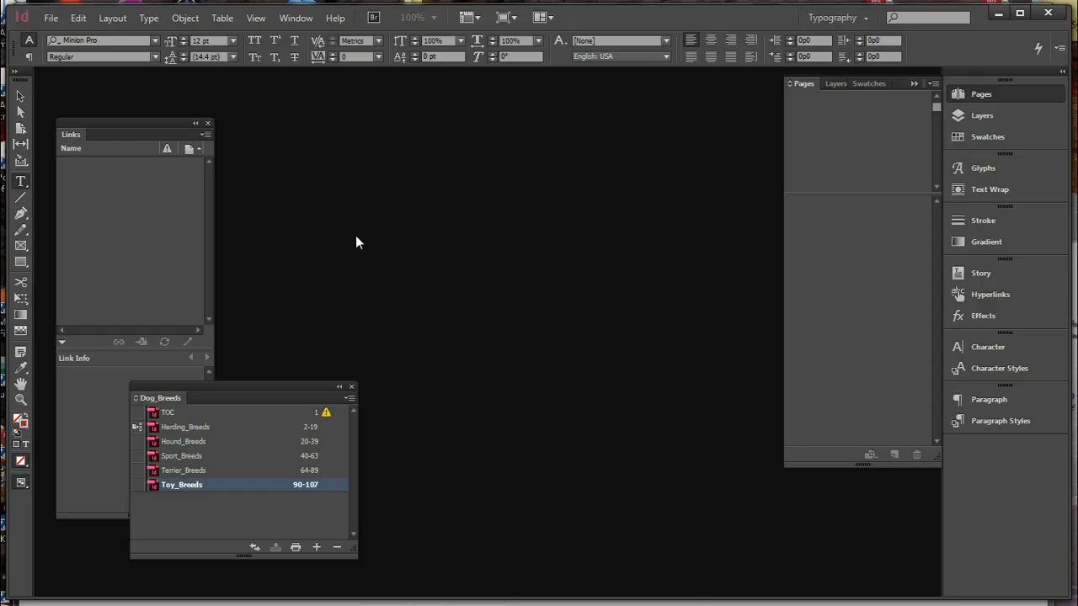
left_click(49, 17)
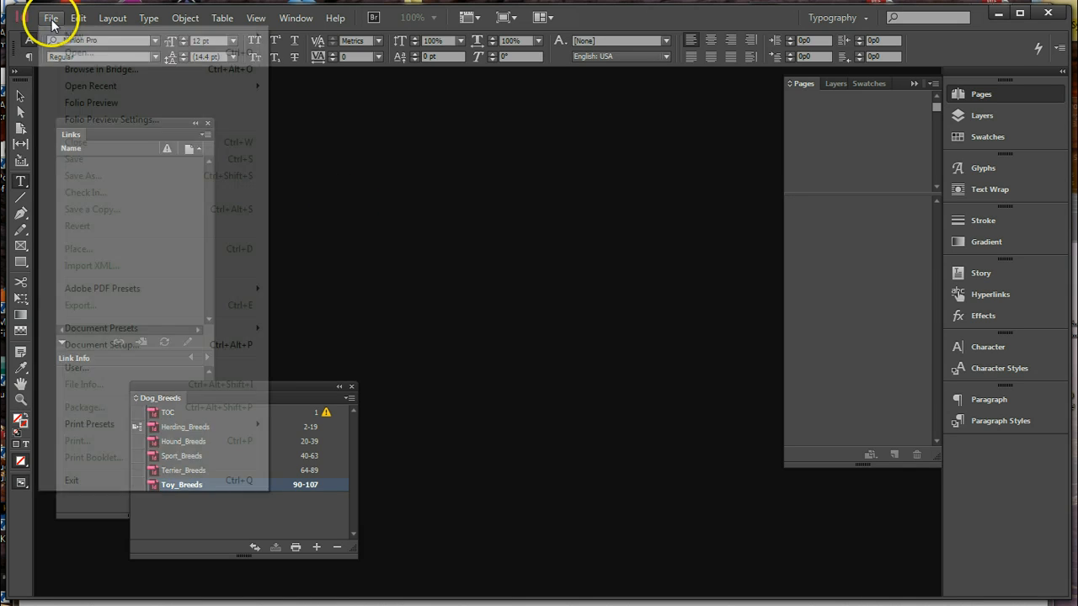
left_click(74, 53)
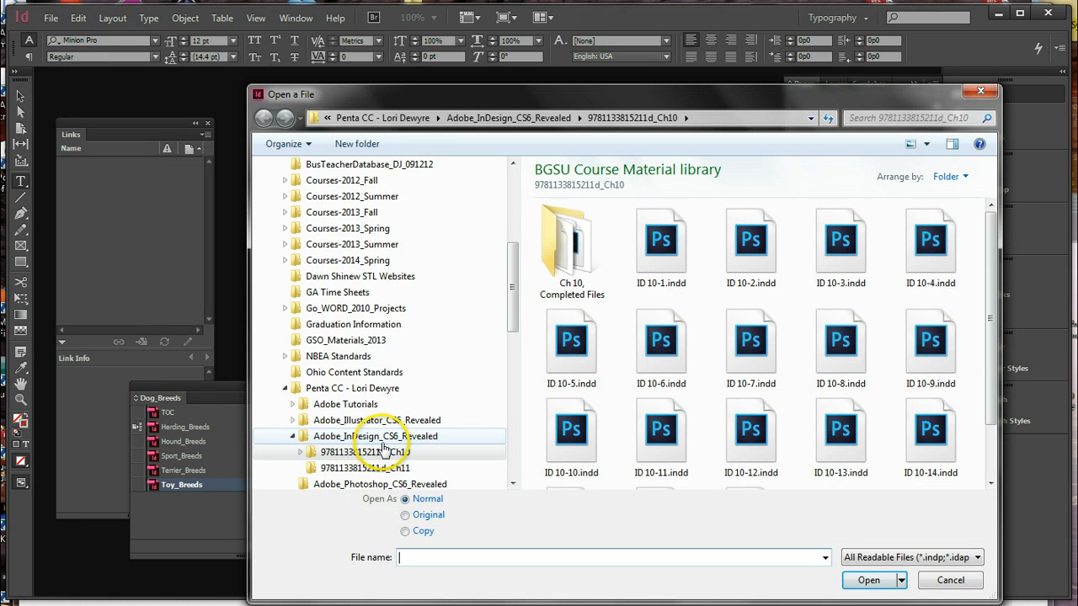
left_click(383, 438)
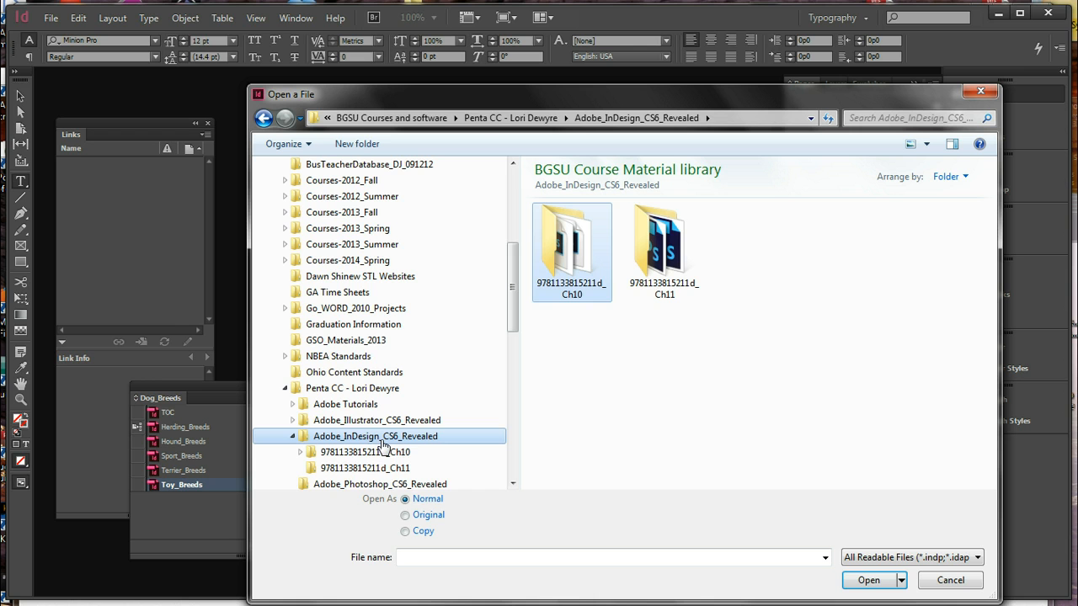
left_click(378, 453)
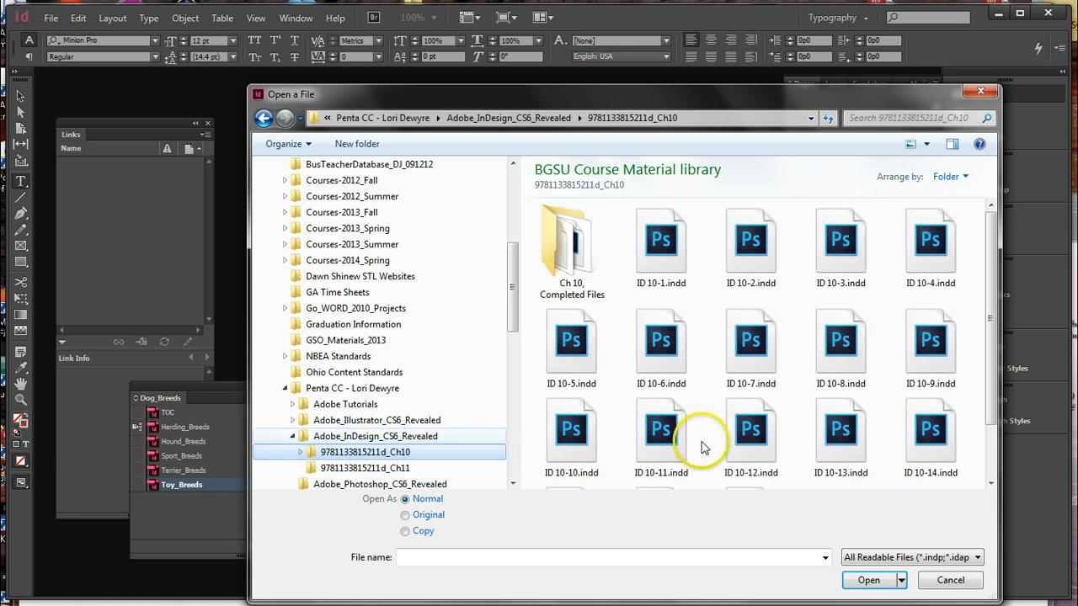
double_click(751, 341)
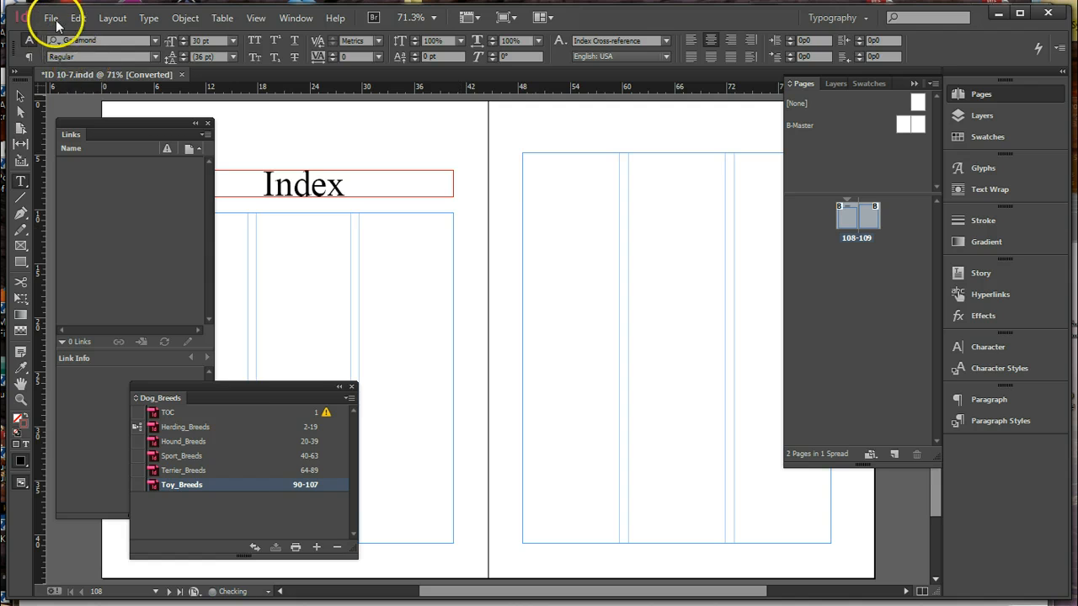
- Save a copy of the document under the name index in the Ch 10, Completed Files folder
left_click(53, 18)
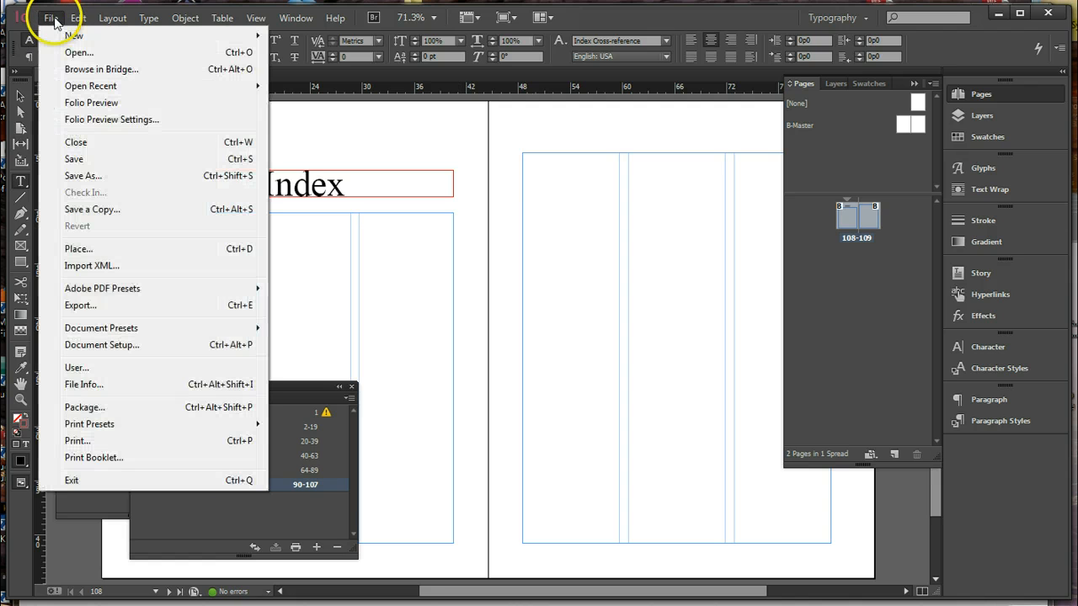
left_click(81, 178)
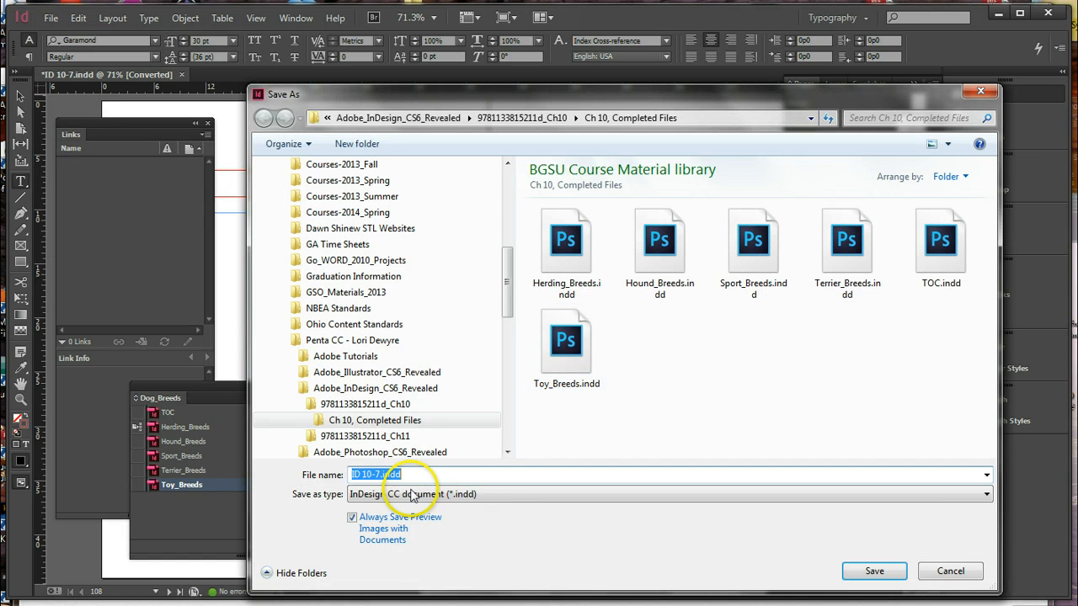
type("index")
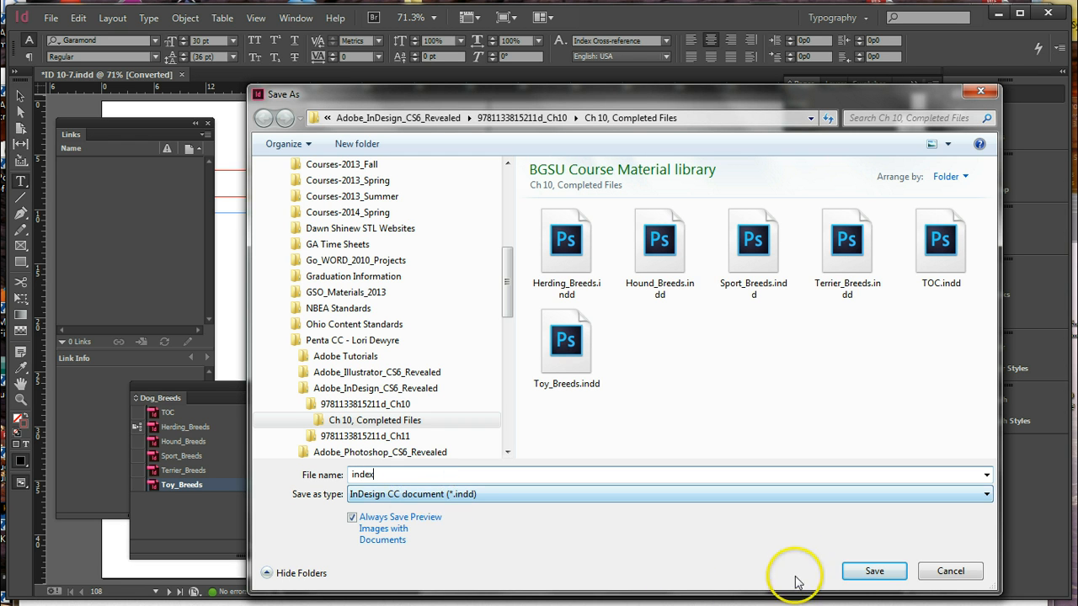
left_click(873, 571)
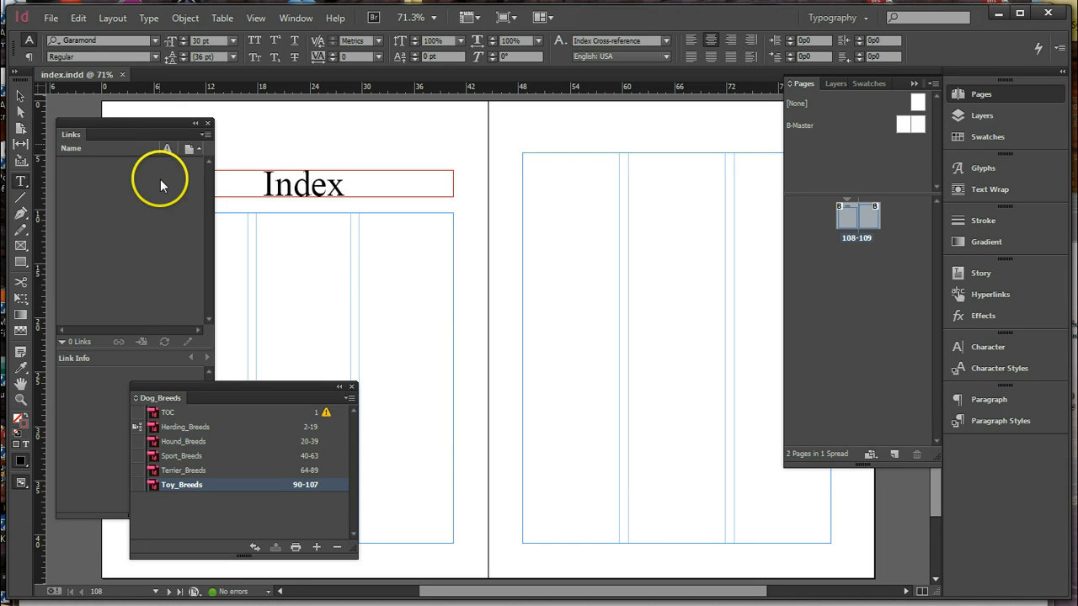
- Add index.indd to the Dog_Breeds book after Toy_Breeds, moving the book list clear of the Index title
left_click_drag(250, 388, 527, 201)
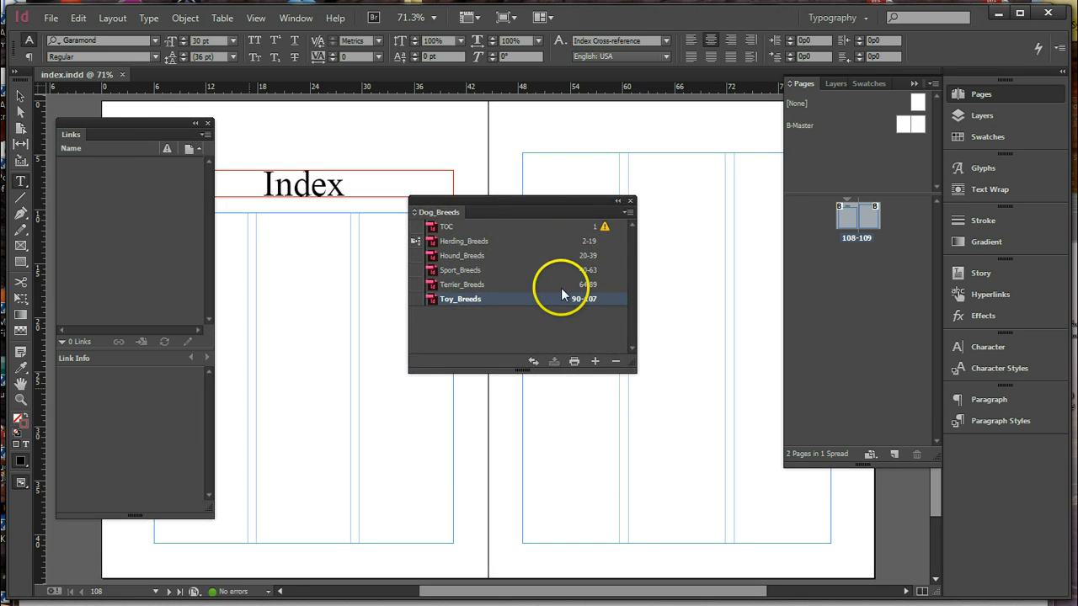
left_click(594, 362)
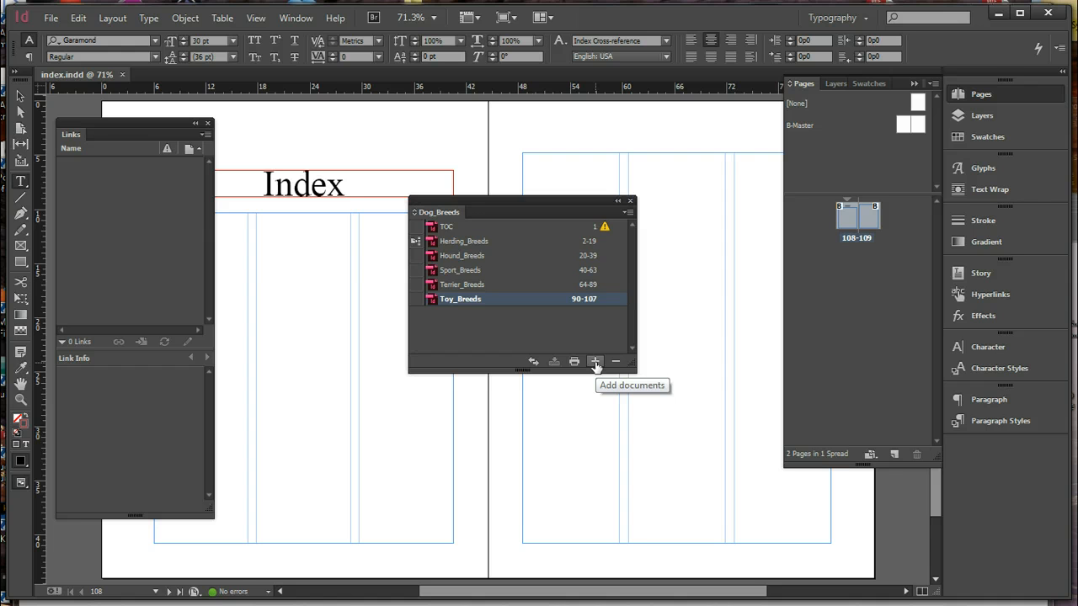
left_click(595, 362)
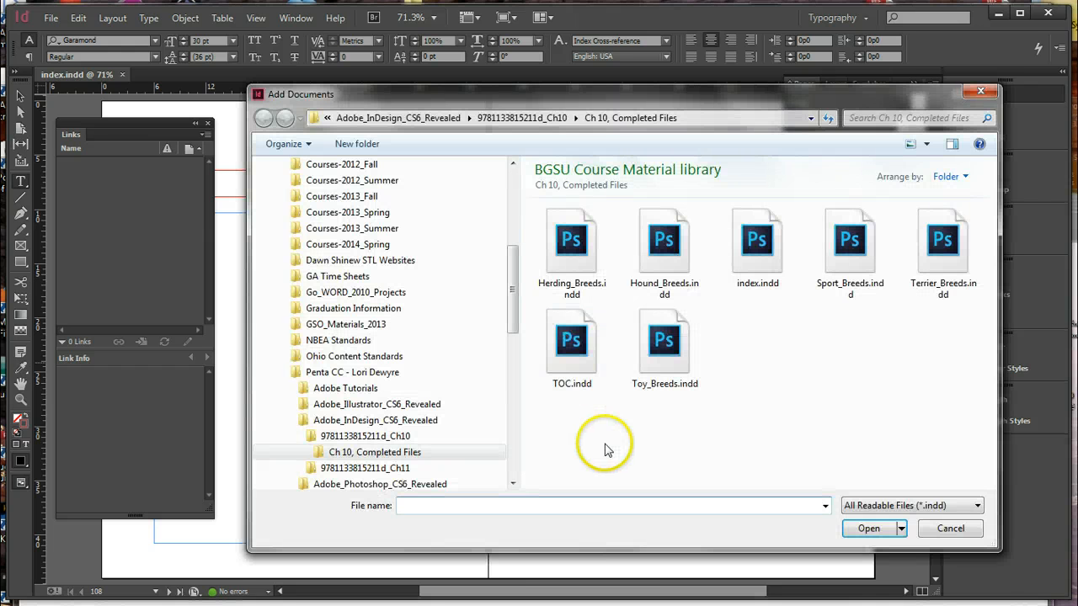
left_click(766, 244)
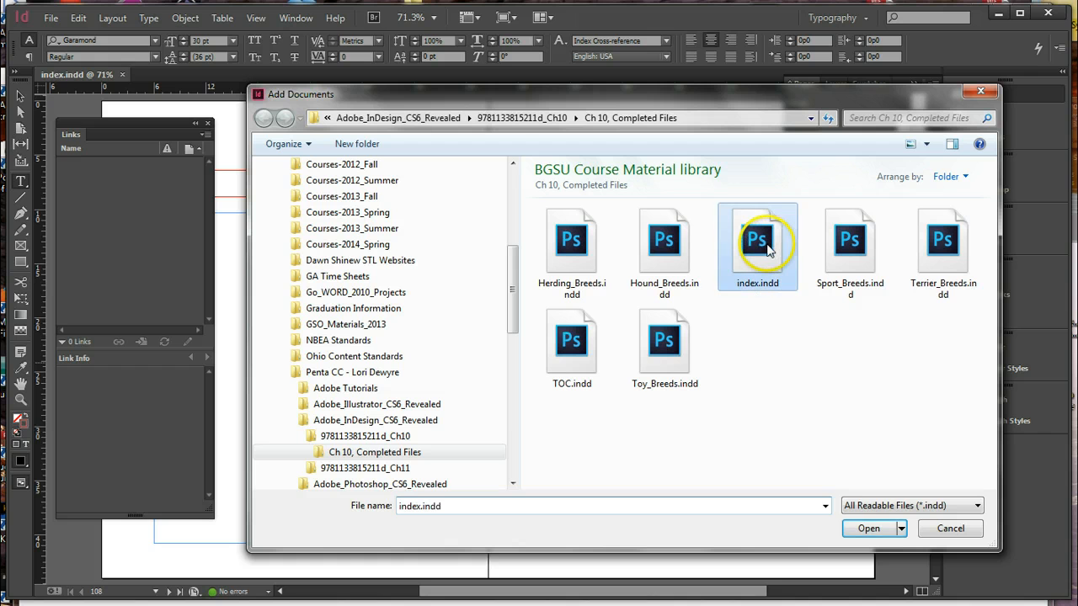
left_click(879, 531)
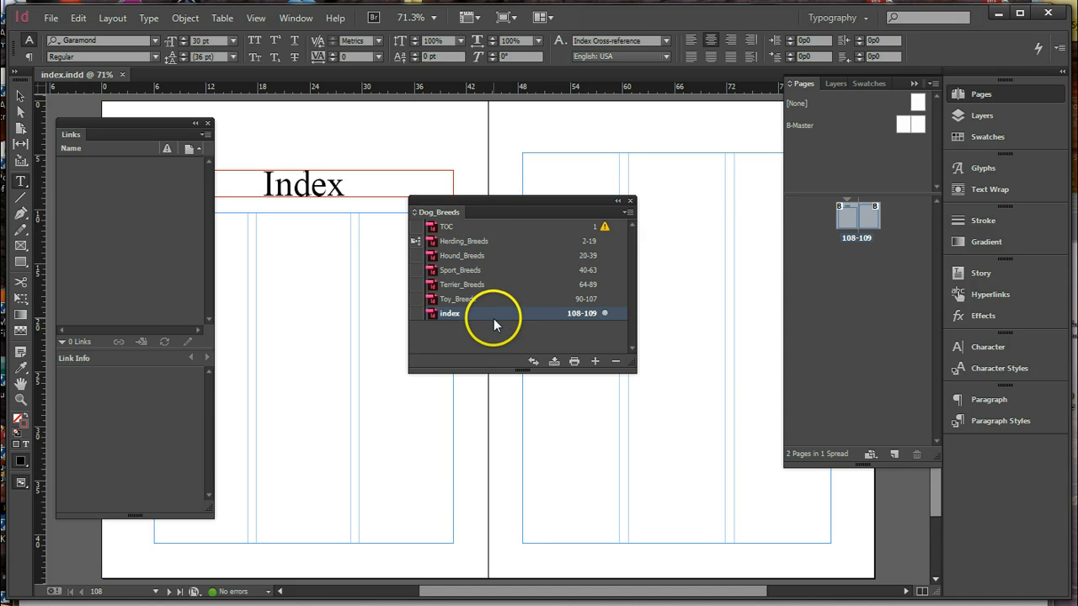
mouse_move(493, 313)
left_mouse_down()
mouse_move(498, 243)
mouse_move(496, 313)
left_mouse_up()
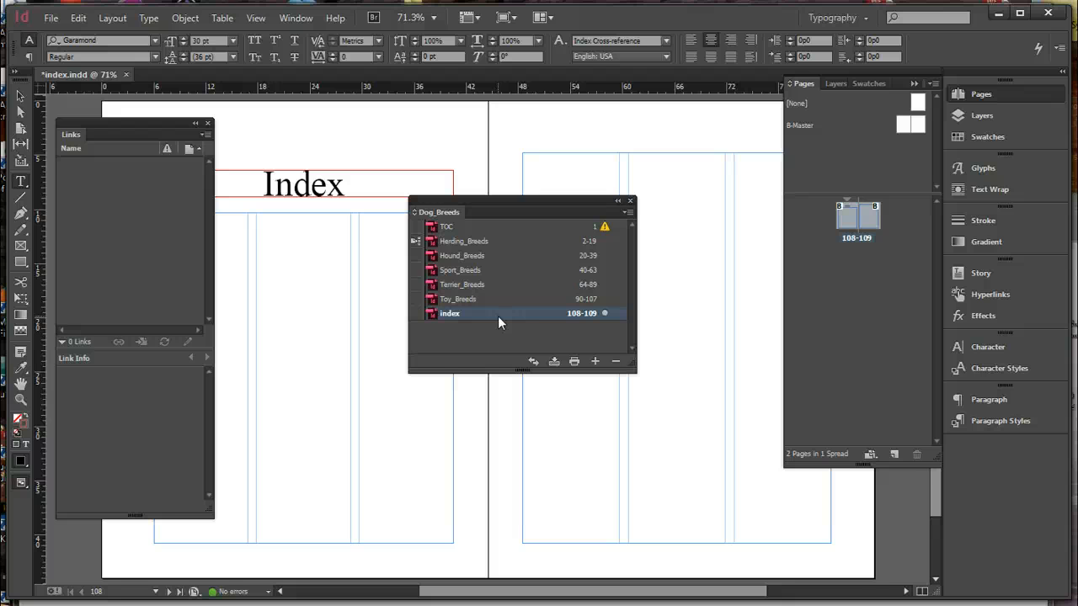
left_click_drag(497, 316, 554, 364)
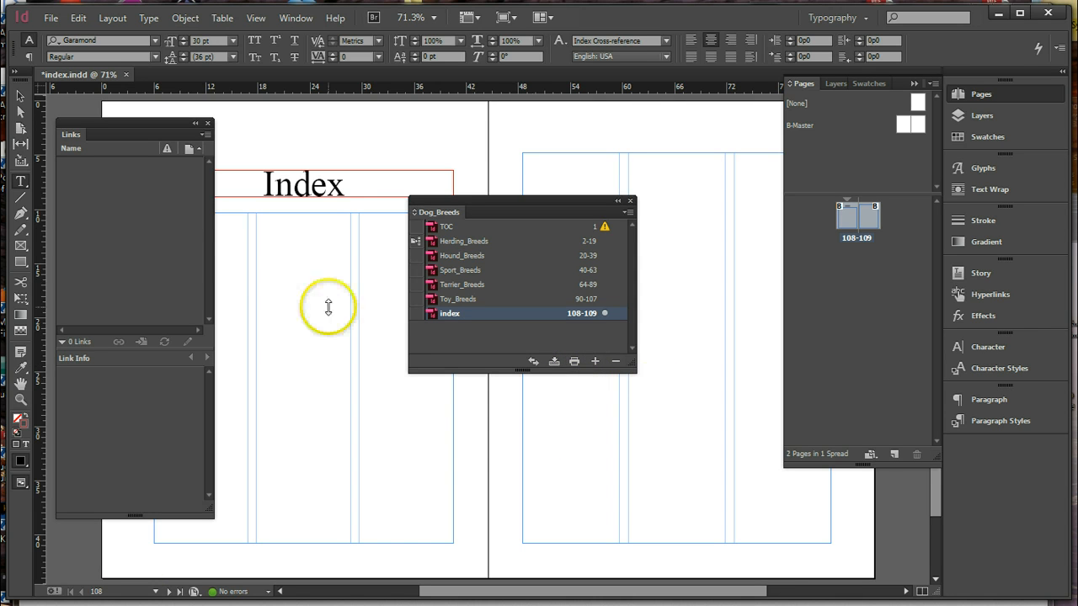
- Generate the index with an empty title, the Index Title style, Replace Existing Index off and Include Book Documents on
left_click(298, 21)
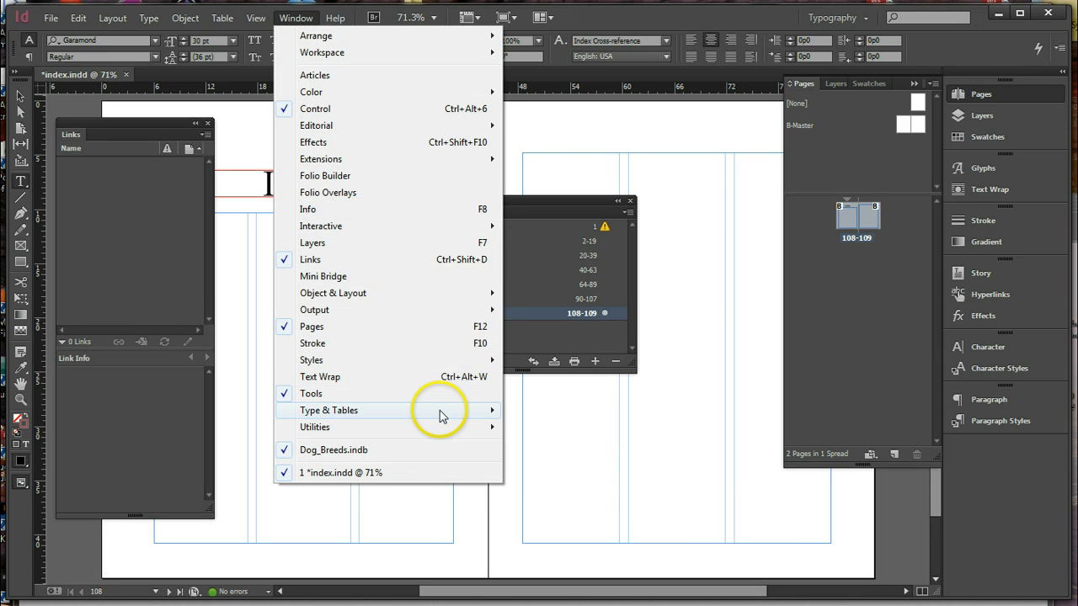
mouse_move(441, 416)
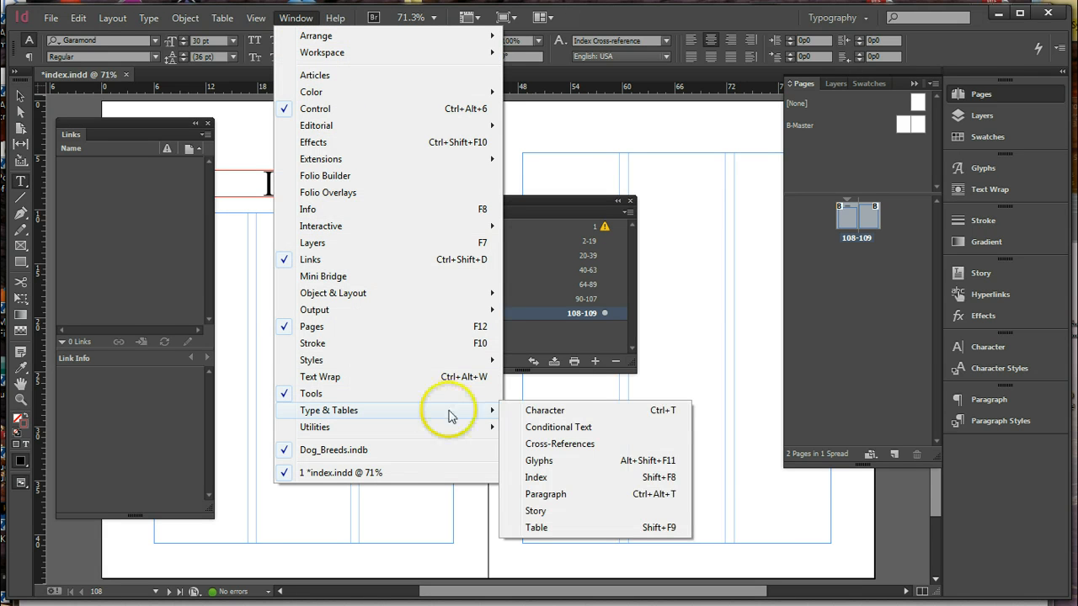
left_click(538, 477)
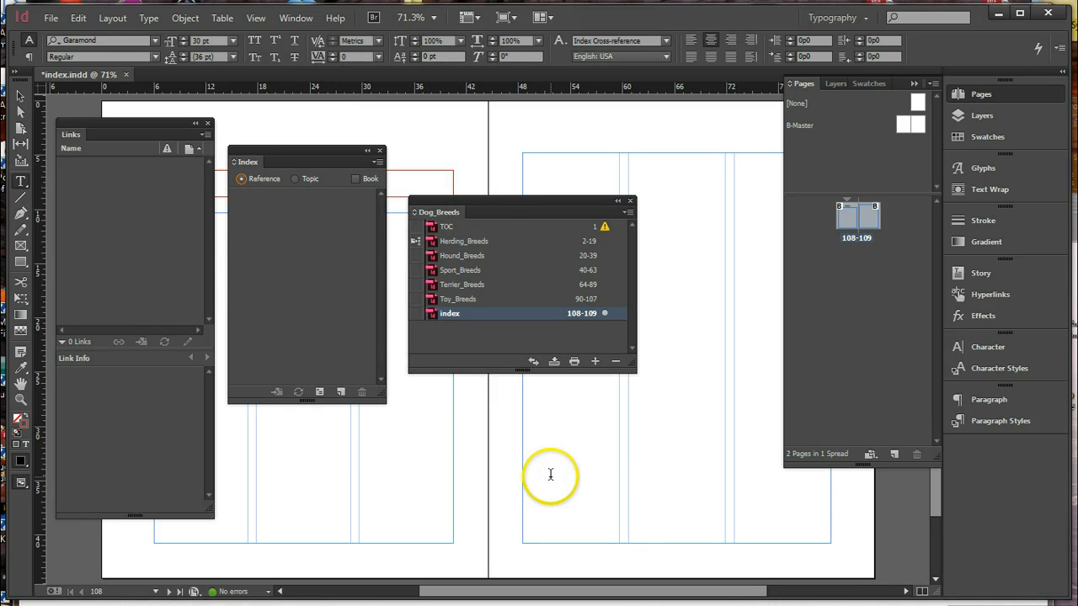
left_click(320, 394)
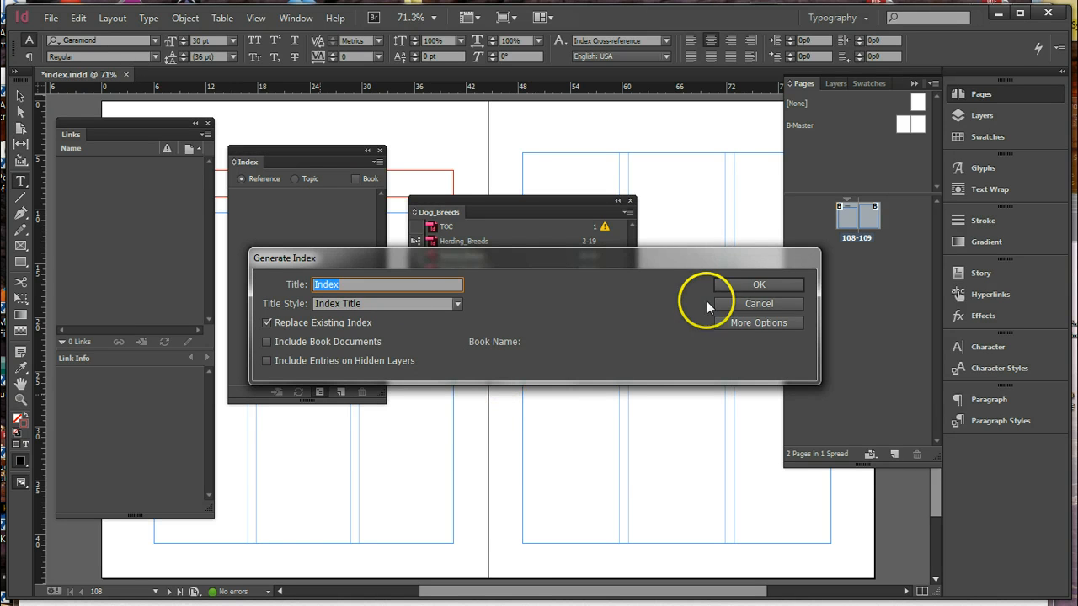
left_click_drag(633, 254, 923, 235)
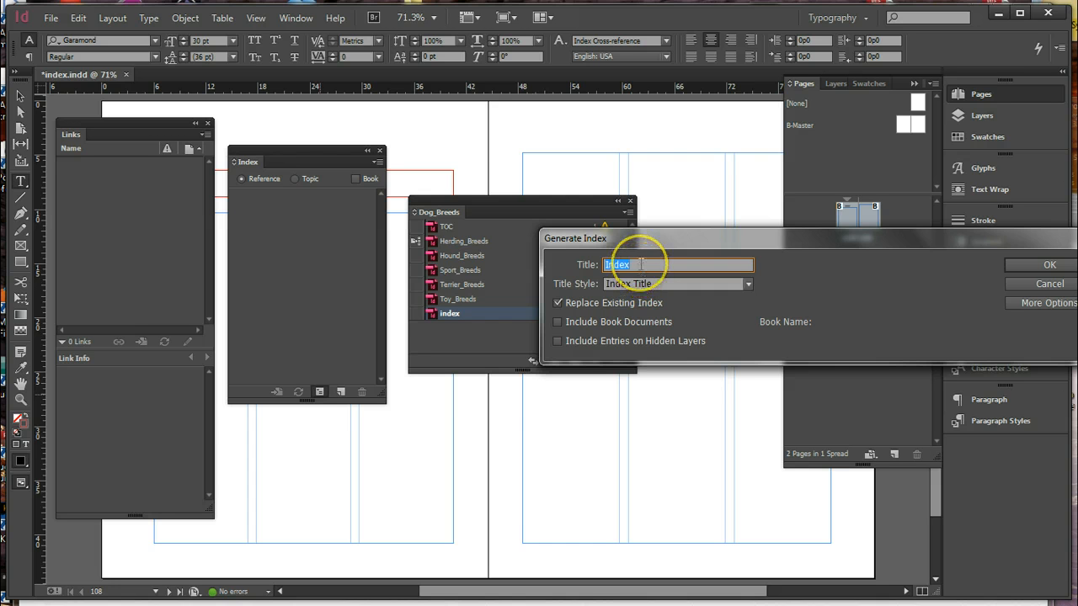
key("BackSpace")
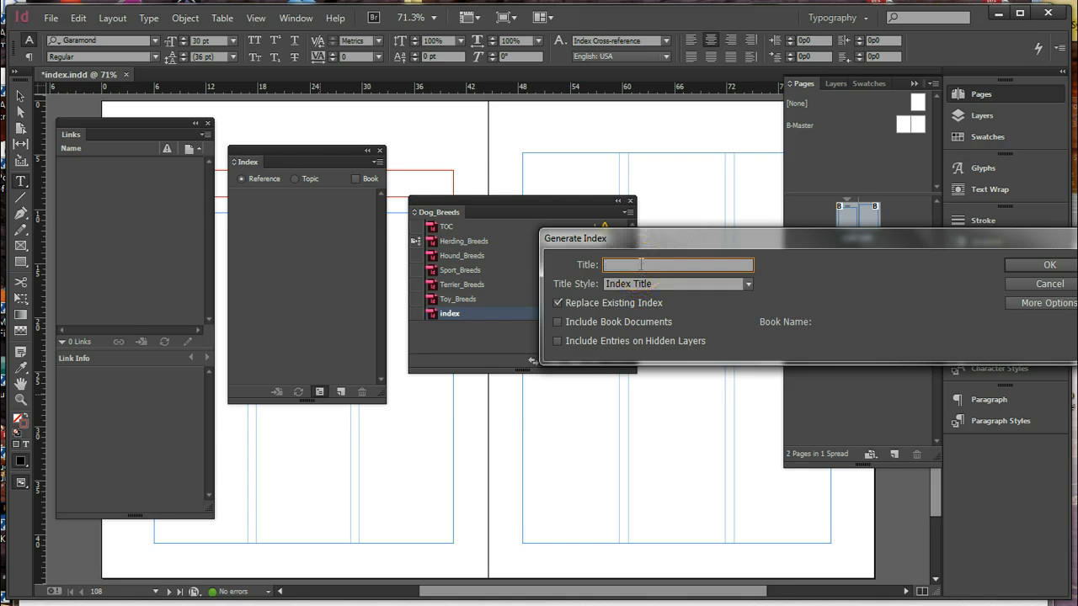
left_click_drag(750, 238, 489, 270)
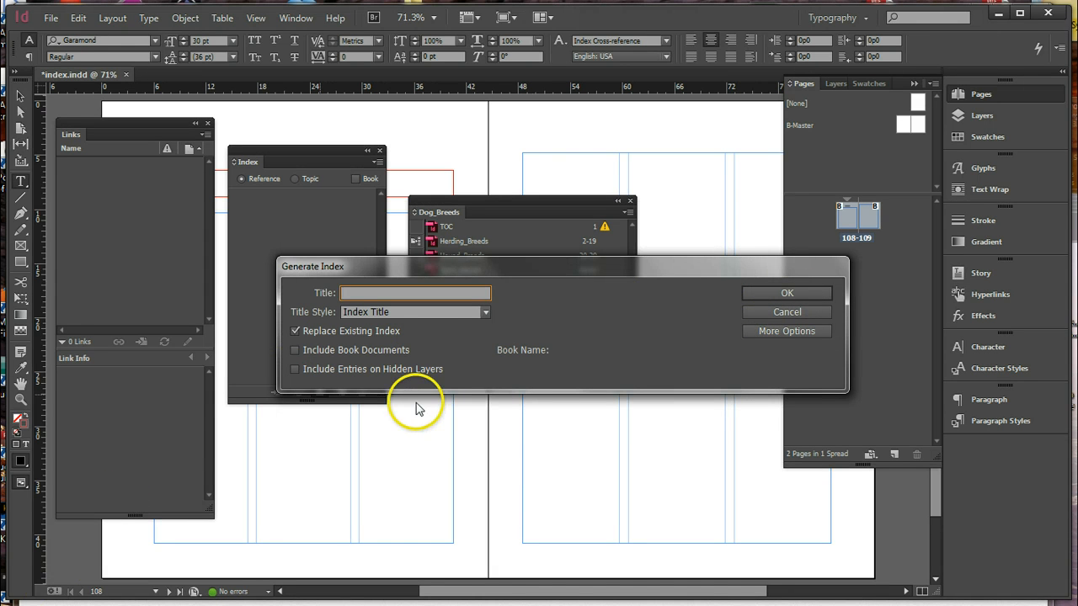
left_click(295, 332)
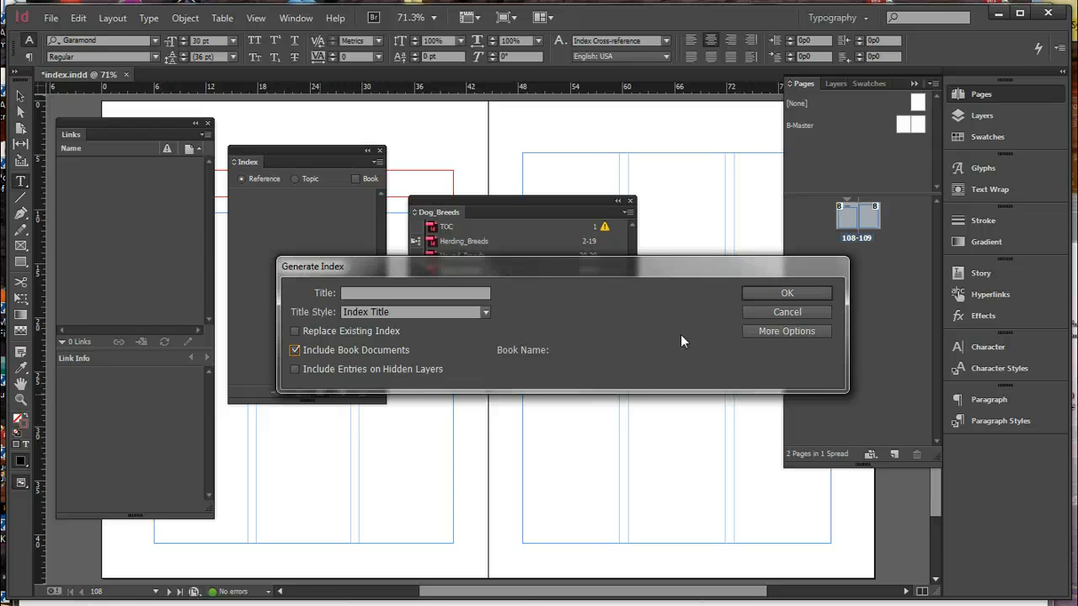
left_click(795, 293)
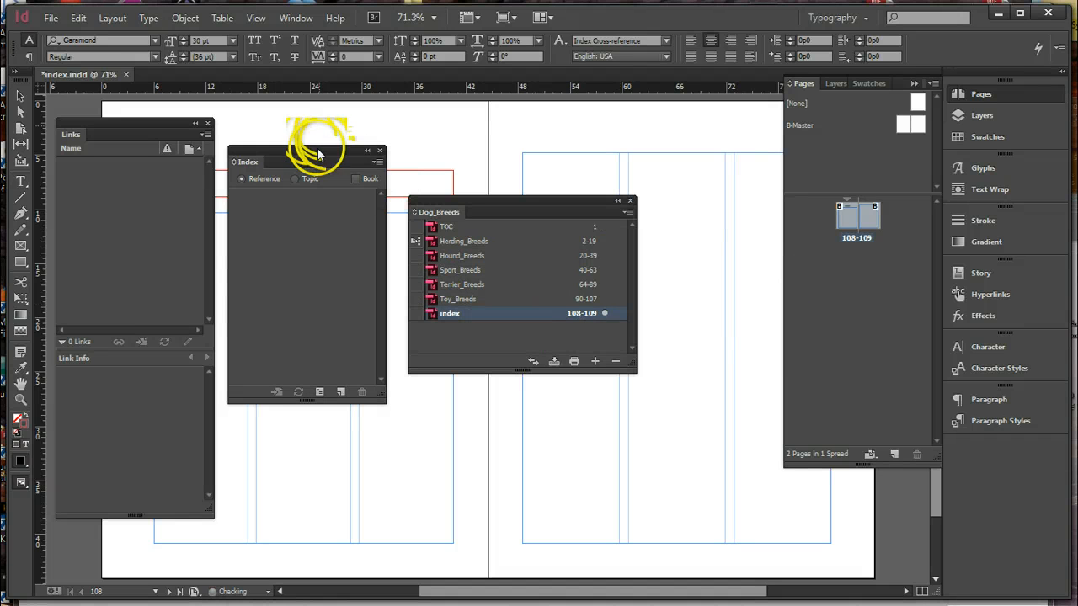
- Clear the first page of the Index and Links panels and place the generated index text in the frame below the Index title
left_click_drag(317, 154, 728, 118)
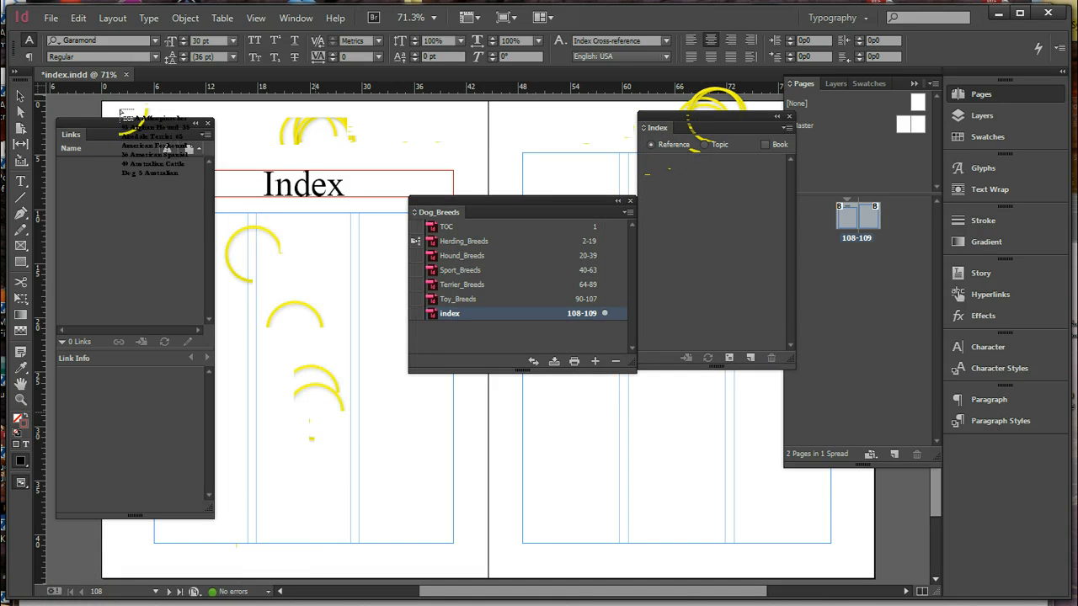
left_click_drag(156, 140, 695, 193)
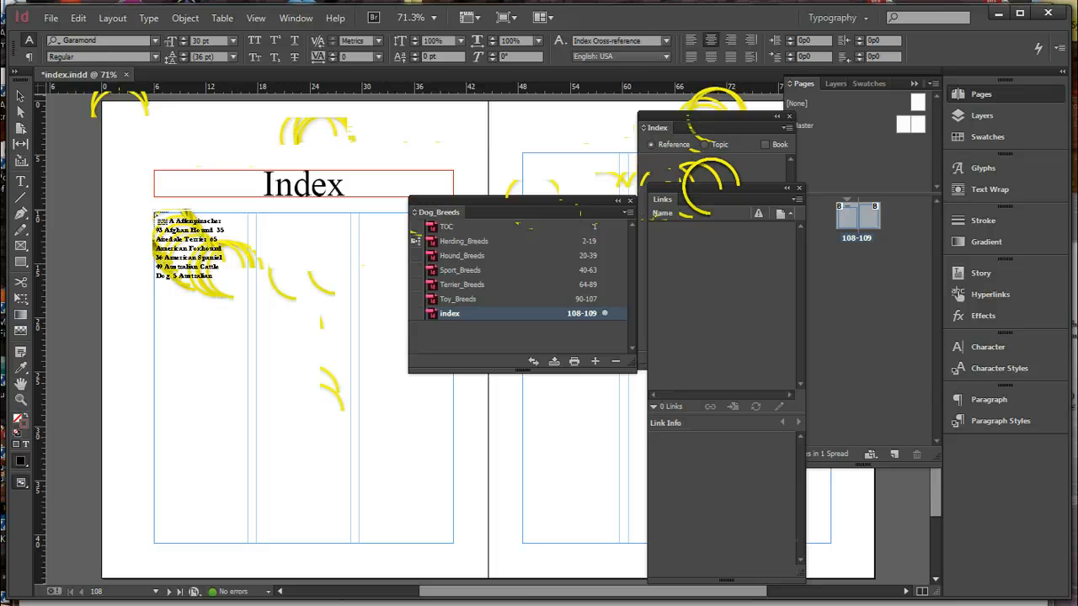
left_click(158, 216)
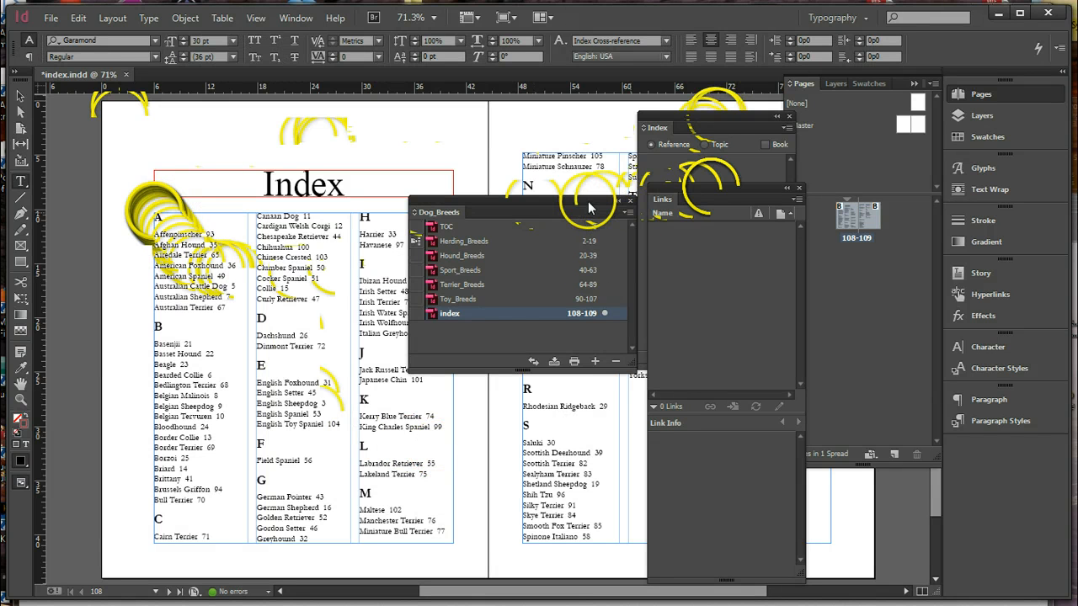
- Clear the index pages by docking the Dog_Breeds and Index panels and moving the Links panel aside
left_click_drag(595, 200, 1011, 445)
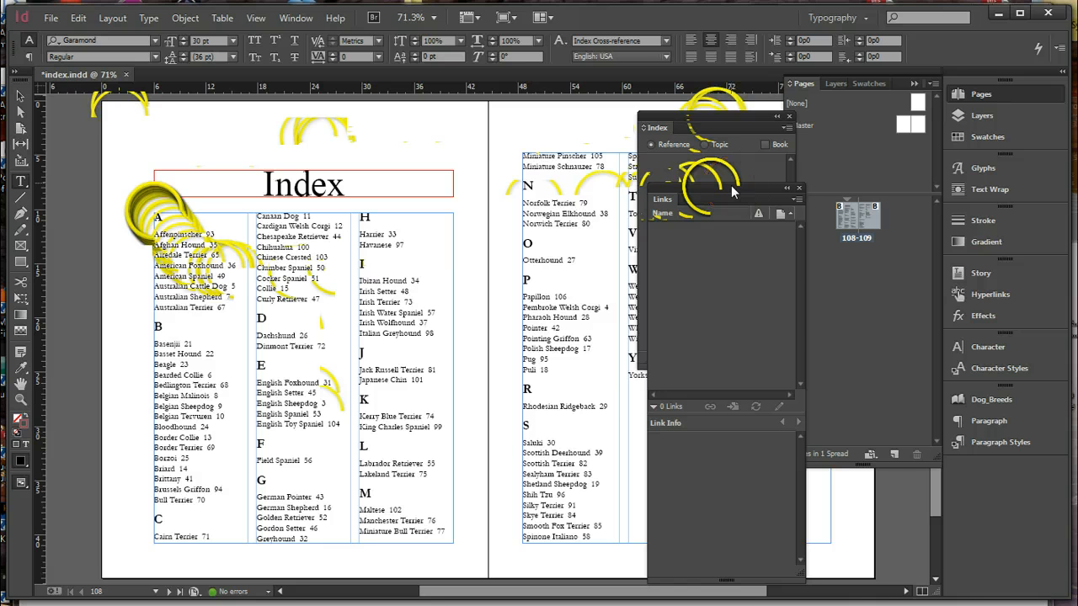
left_click_drag(731, 192, 18, 95)
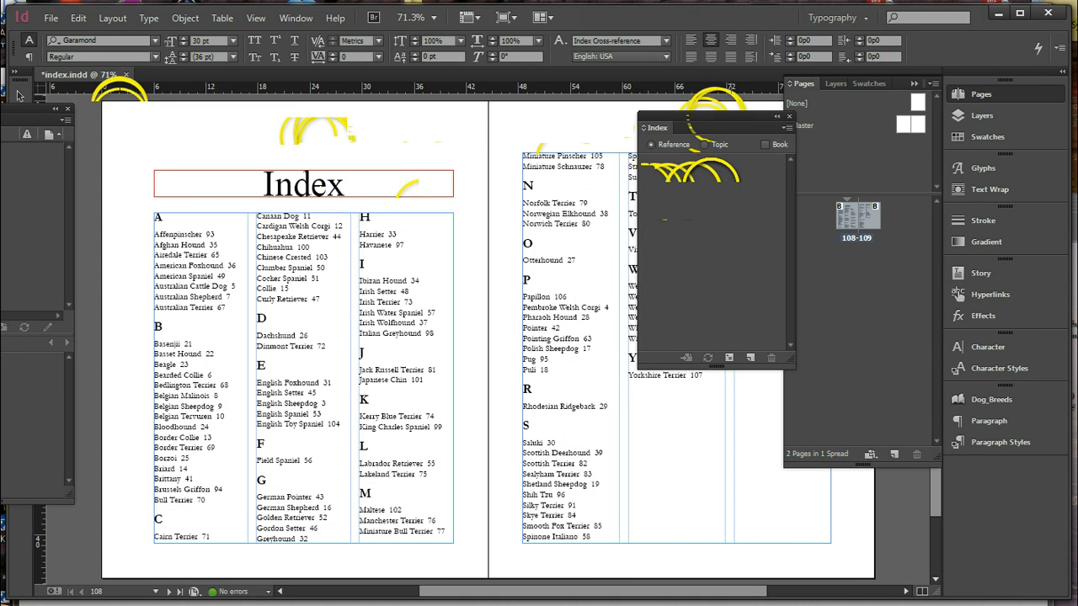
left_click_drag(715, 117, 1059, 349)
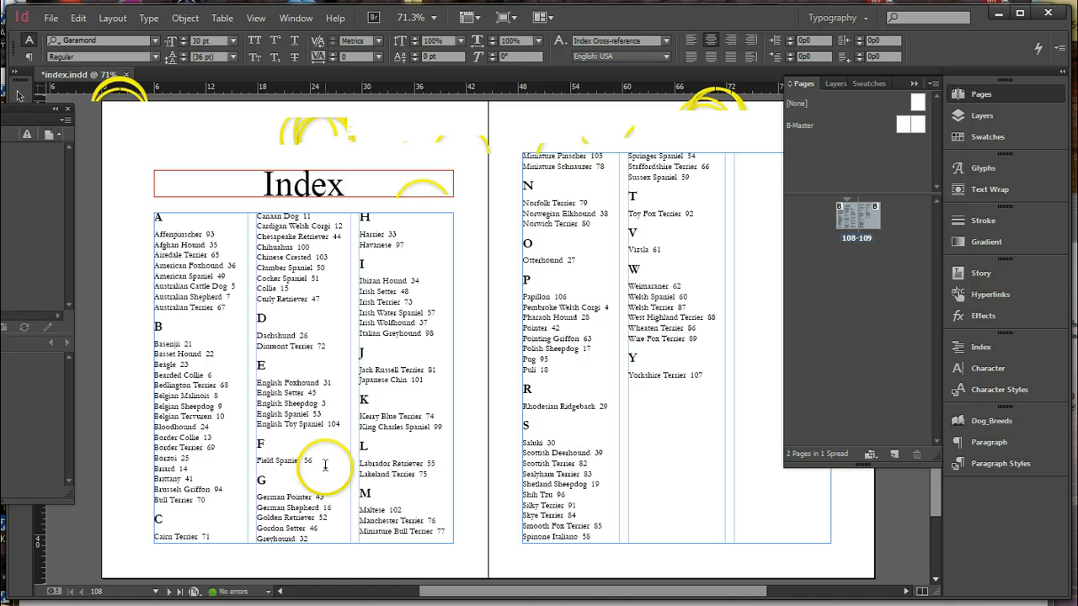
- Place the text insertion point before the C heading at the end of the first index column
double_click(159, 519)
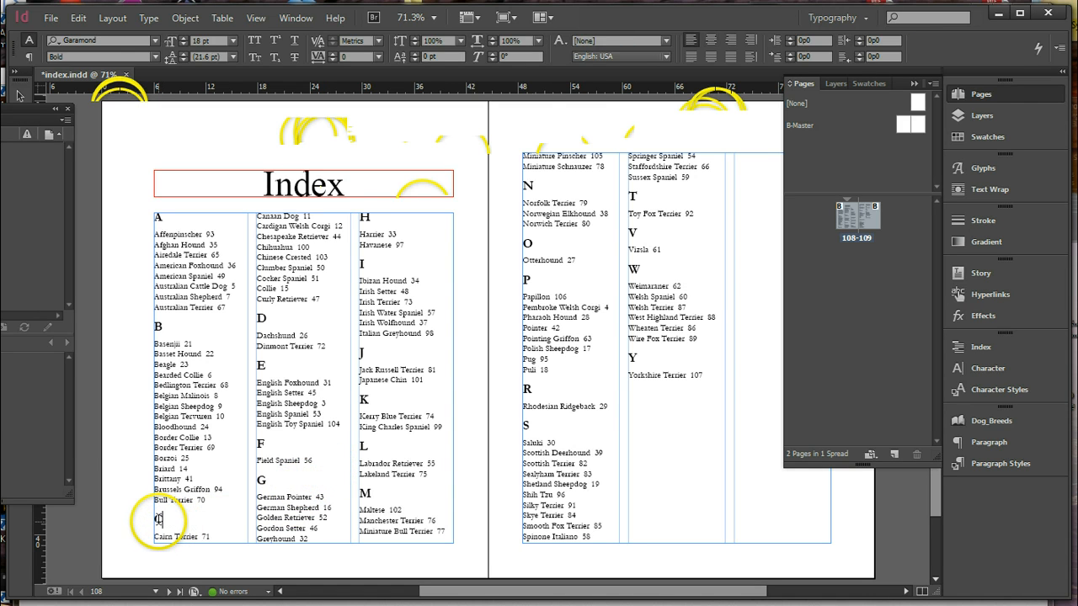
left_click(154, 519)
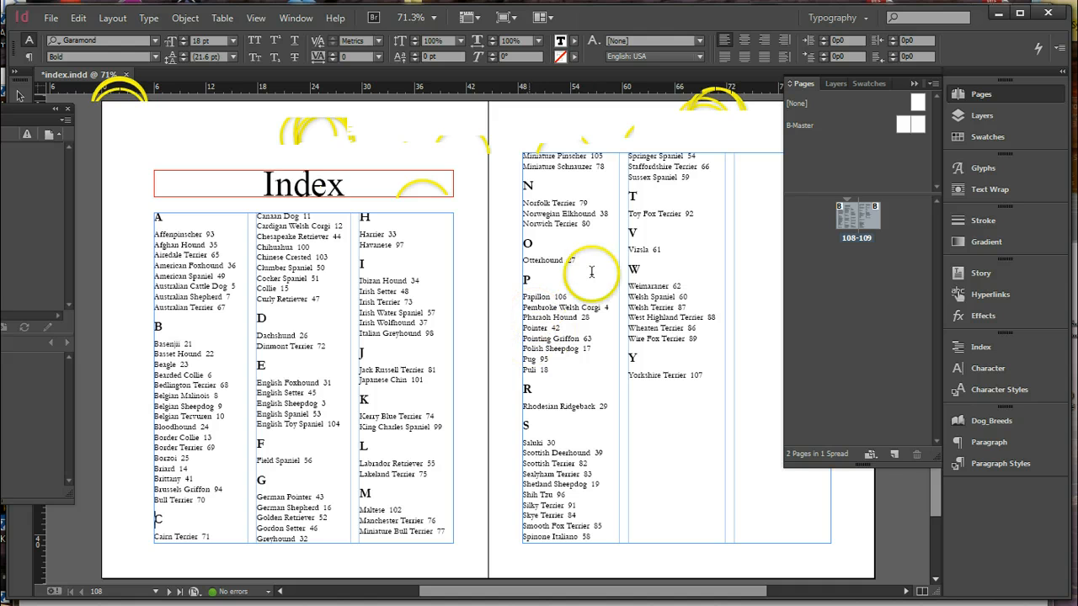
left_click(564, 169)
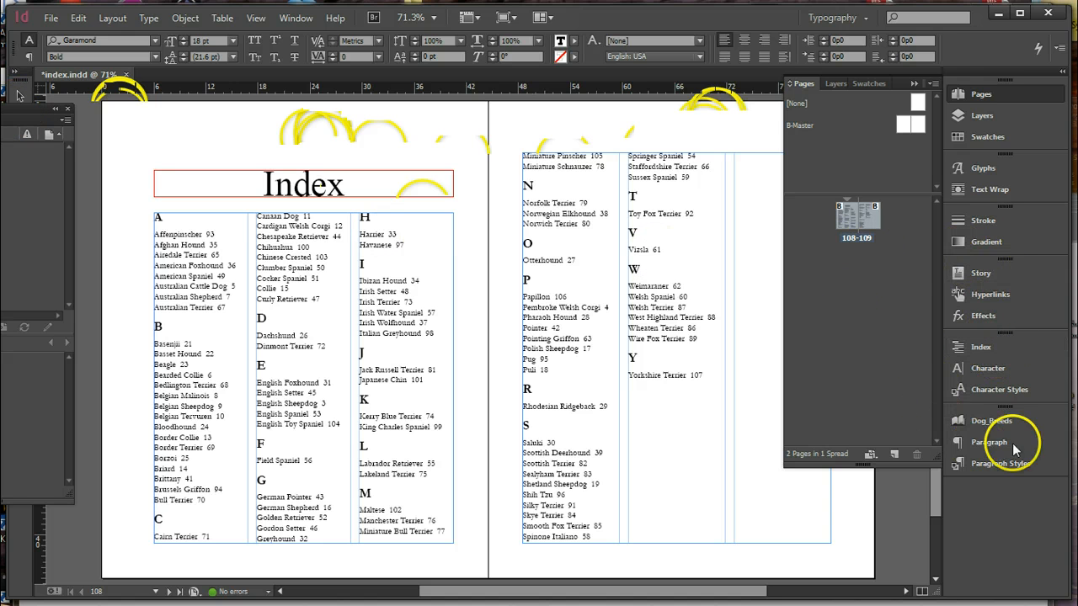
- Undock and expand the Dog_Breeds book list over the second index page, and save the book
left_click_drag(1014, 415, 707, 378)
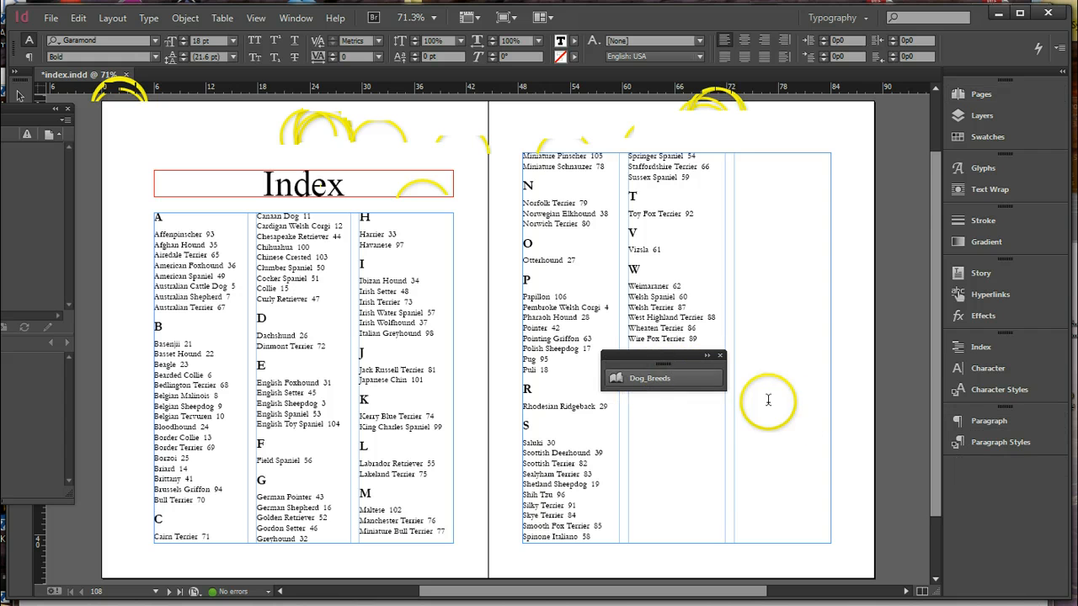
left_click(709, 357)
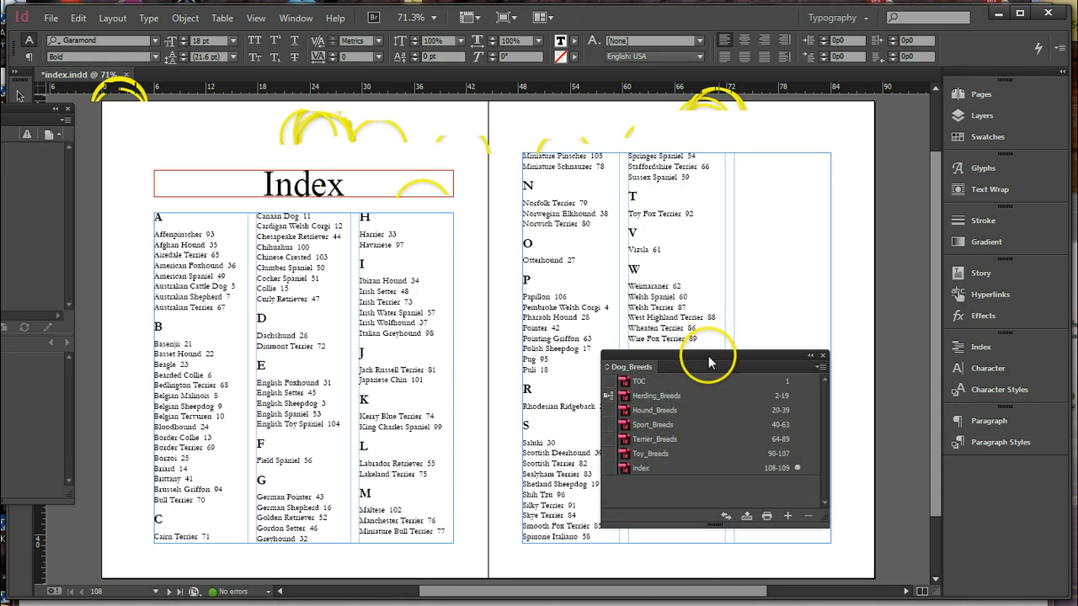
left_click(746, 517)
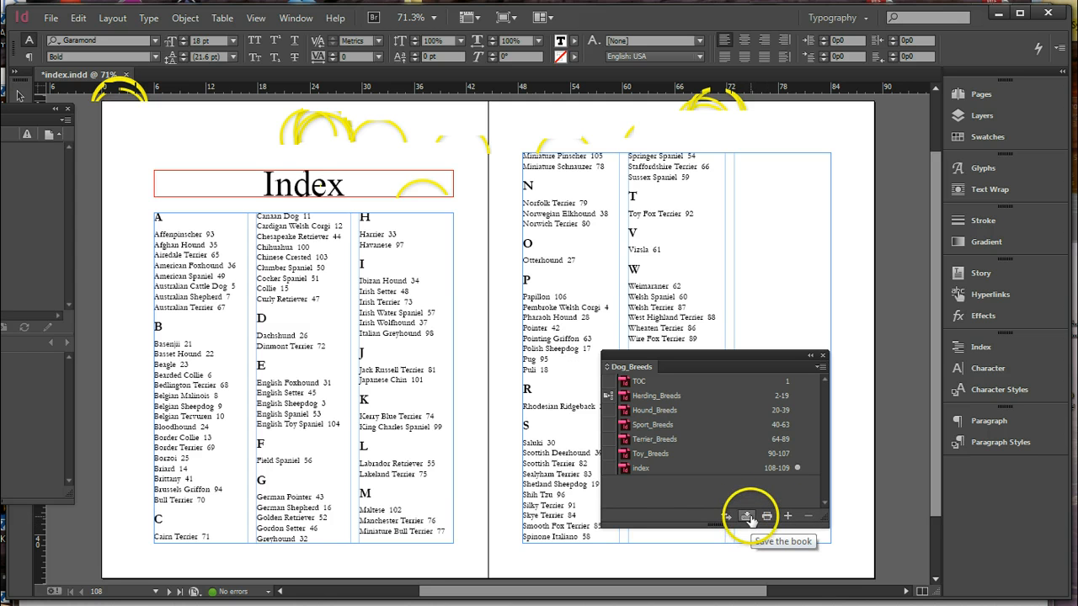